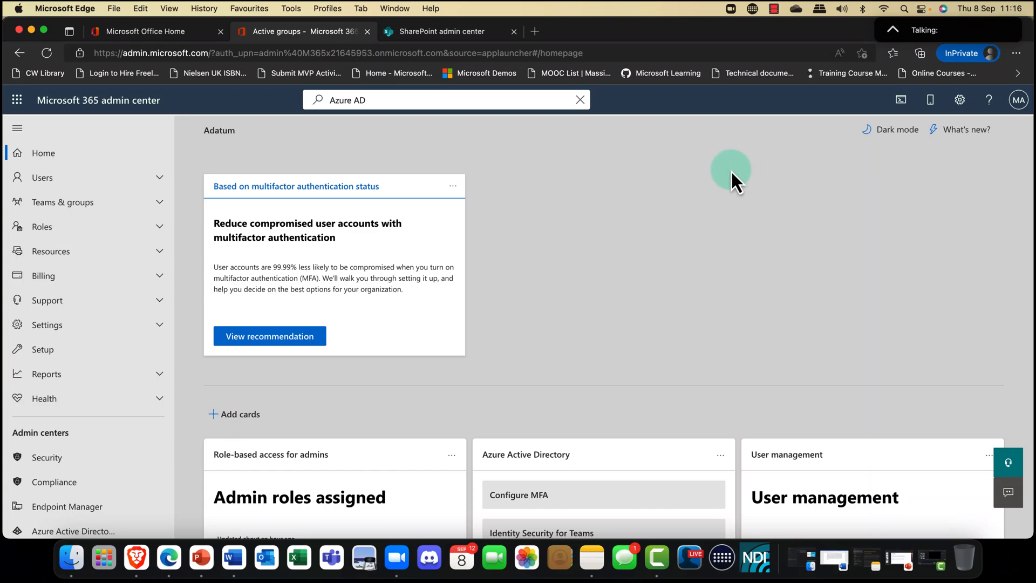
{"action": "left_click", "coordinate": [73, 177]}
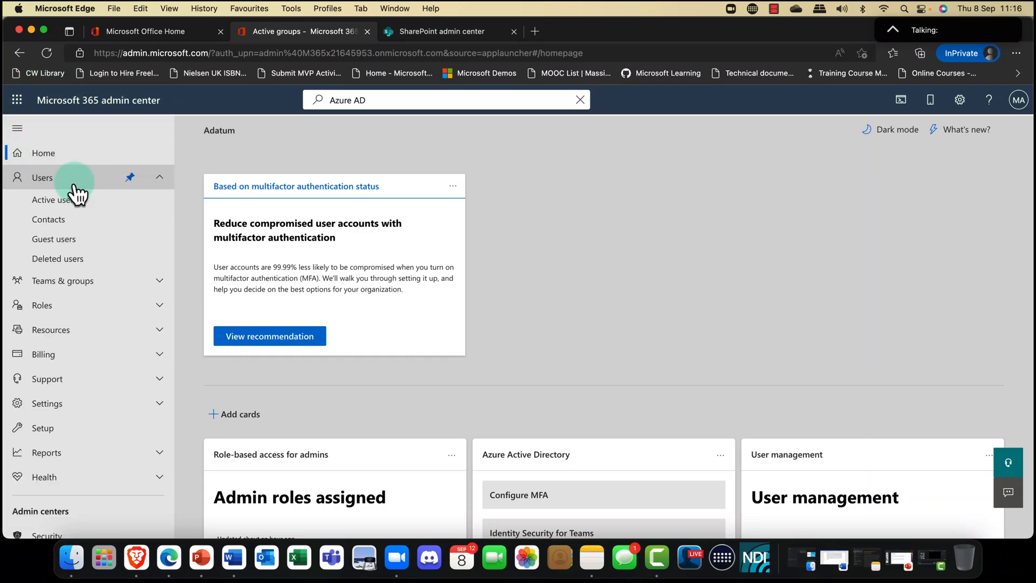
{"action": "left_click", "coordinate": [74, 203]}
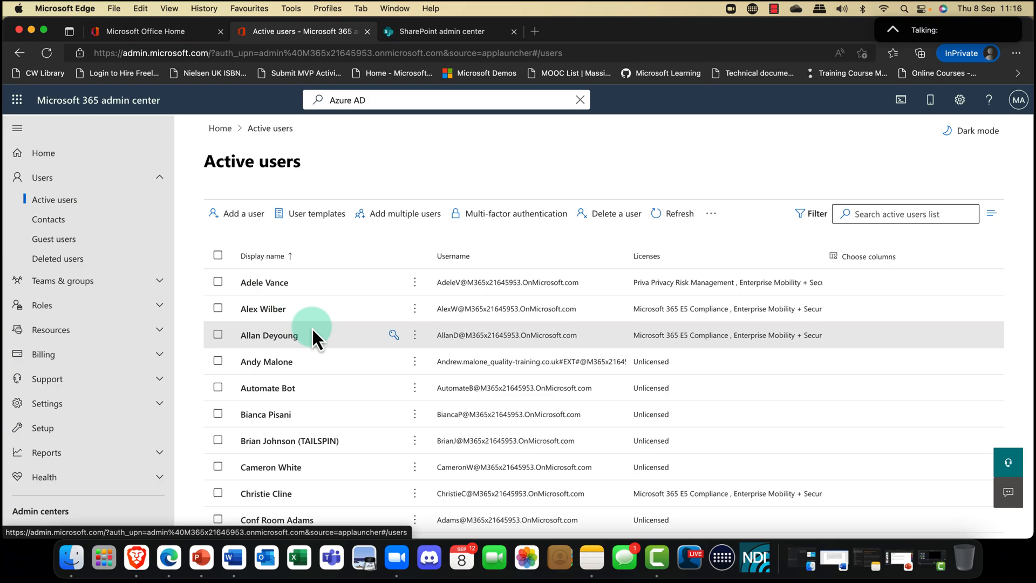
{"action": "left_click", "coordinate": [262, 335]}
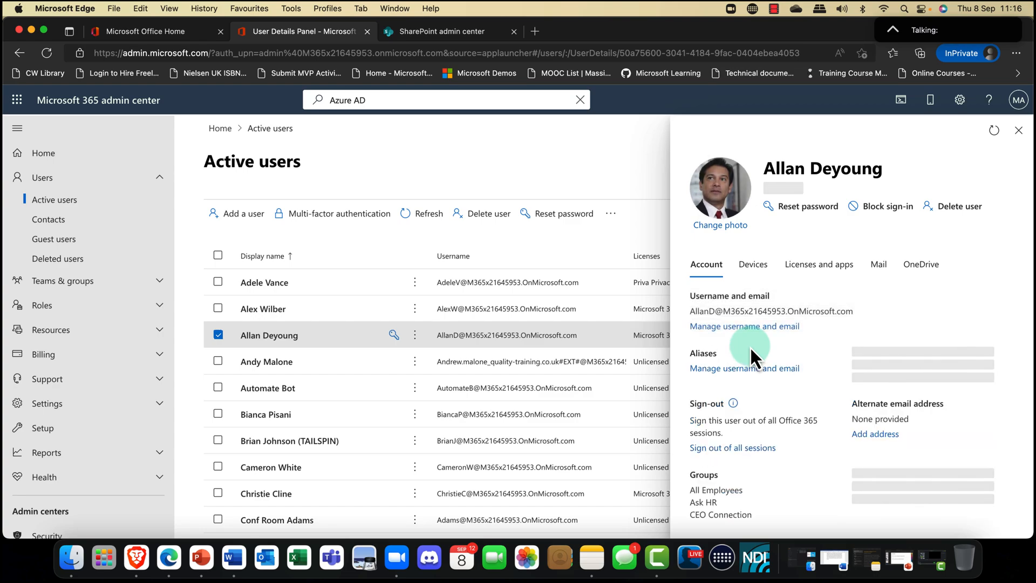
{"action": "left_click", "coordinate": [943, 268]}
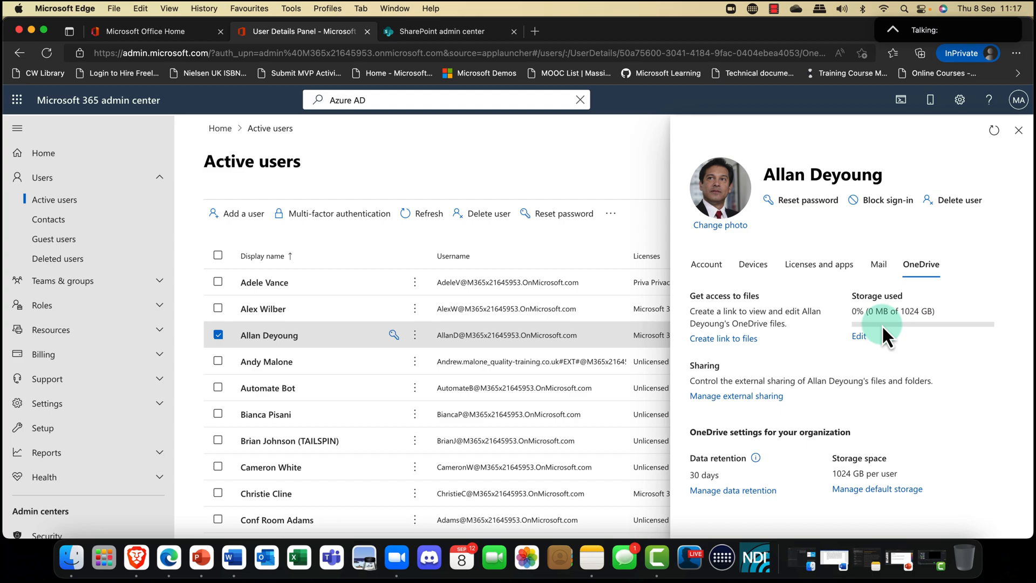
Review the guest sharing choices and save sharing limited to existing directory guests
{"action": "left_click", "coordinate": [728, 397]}
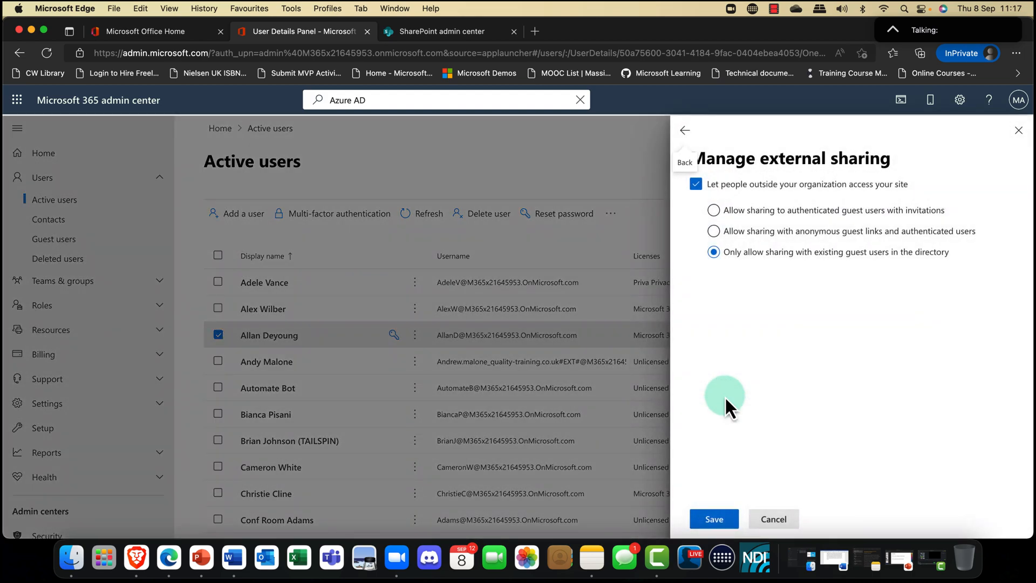
{"action": "left_click", "coordinate": [713, 210]}
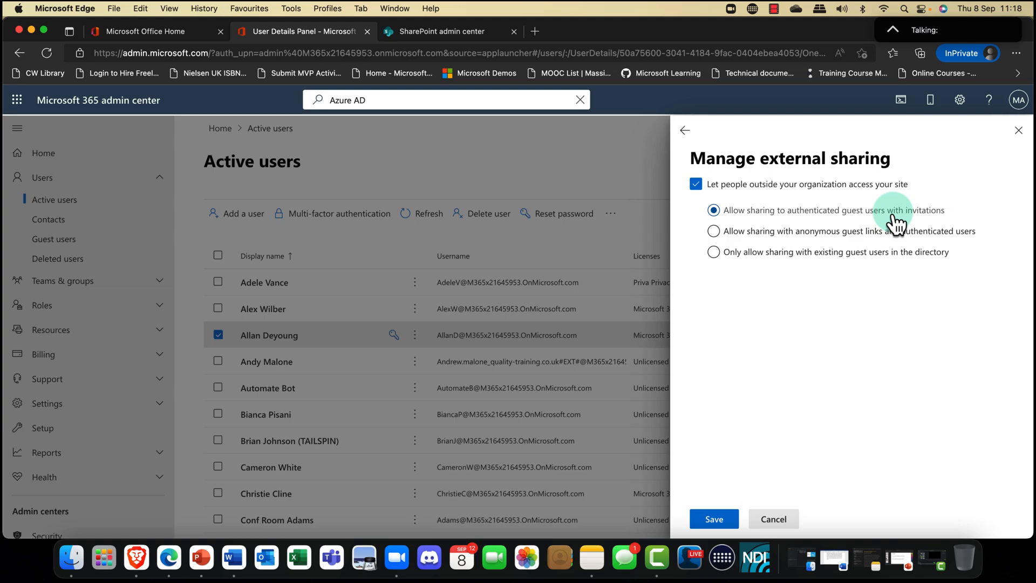
{"action": "left_click", "coordinate": [777, 235]}
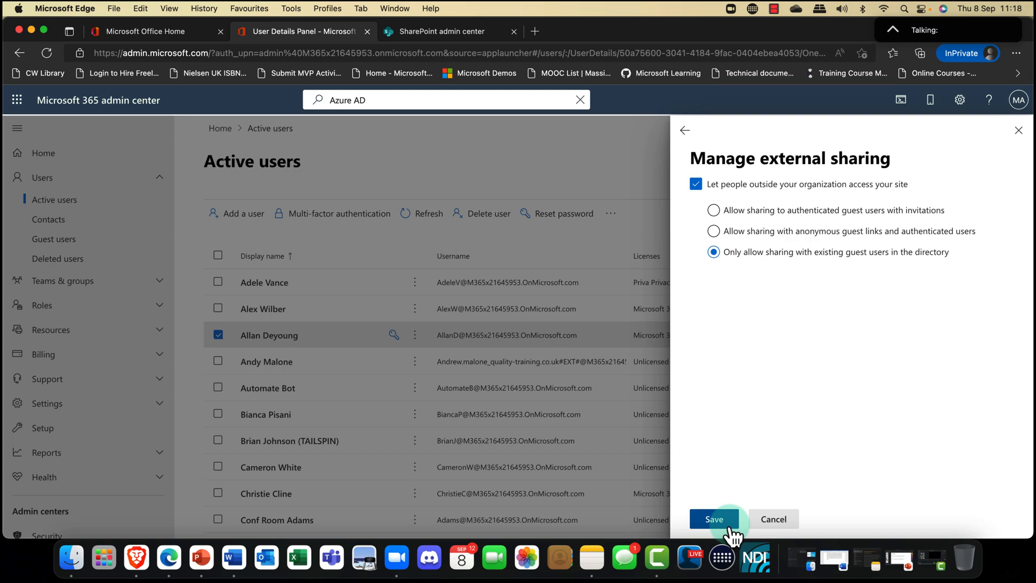
{"action": "left_click", "coordinate": [713, 519]}
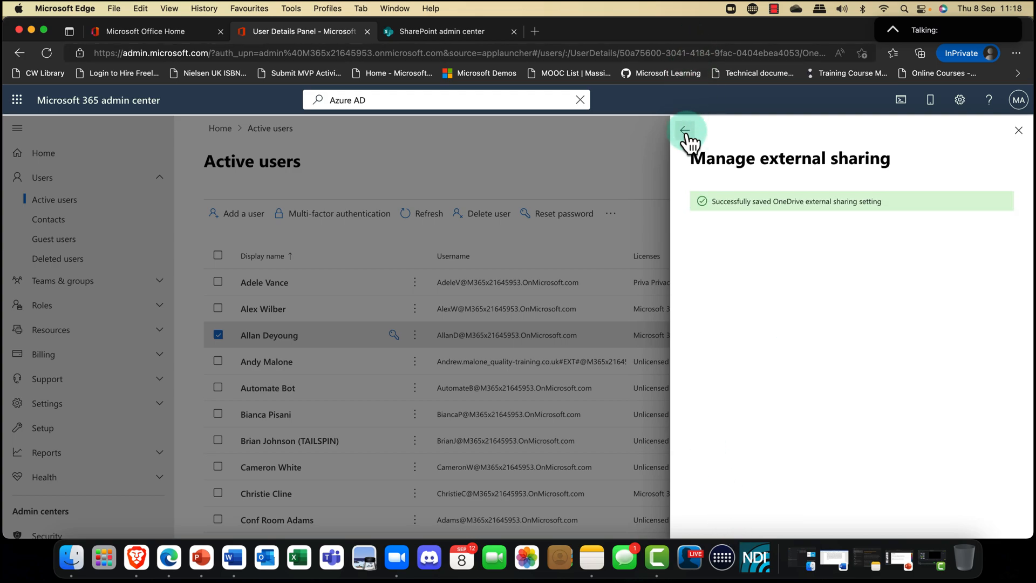
Return to the OneDrive tab and close Allan Deyoung's user details panel
{"action": "left_click", "coordinate": [685, 131]}
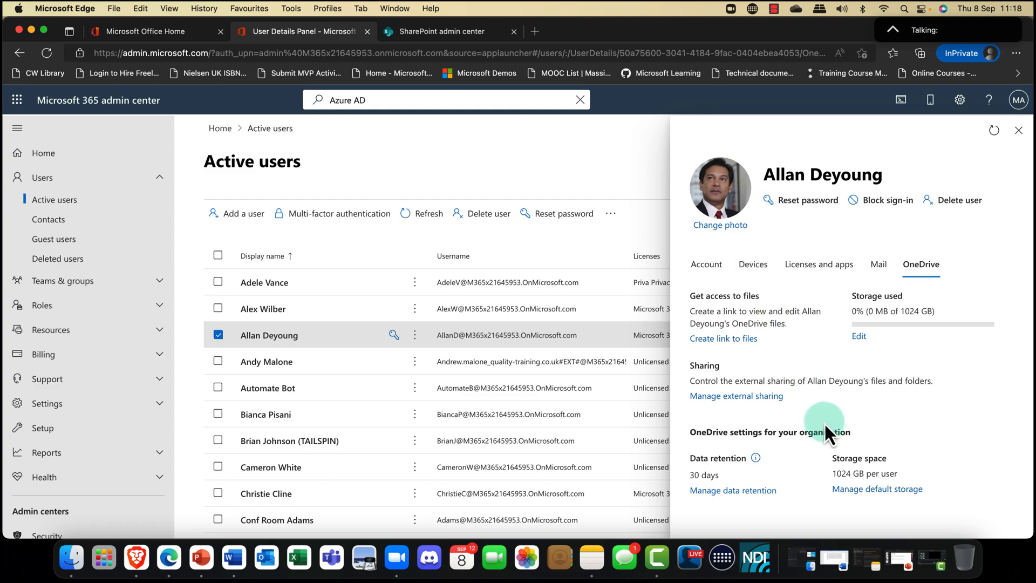
{"action": "scroll", "coordinate": [824, 422], "scroll_direction": "down", "scroll_amount": 1}
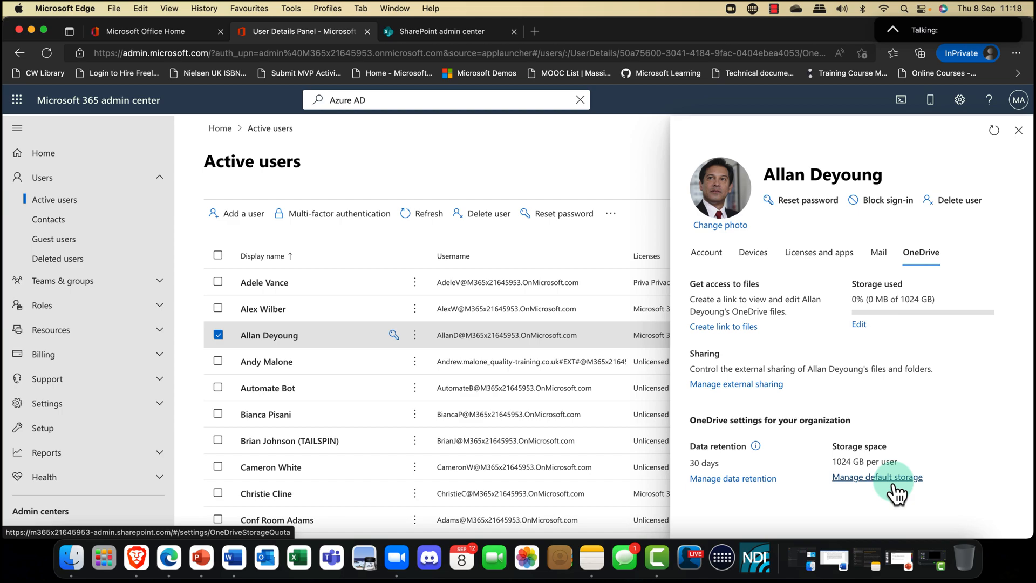
{"action": "left_click", "coordinate": [1022, 133]}
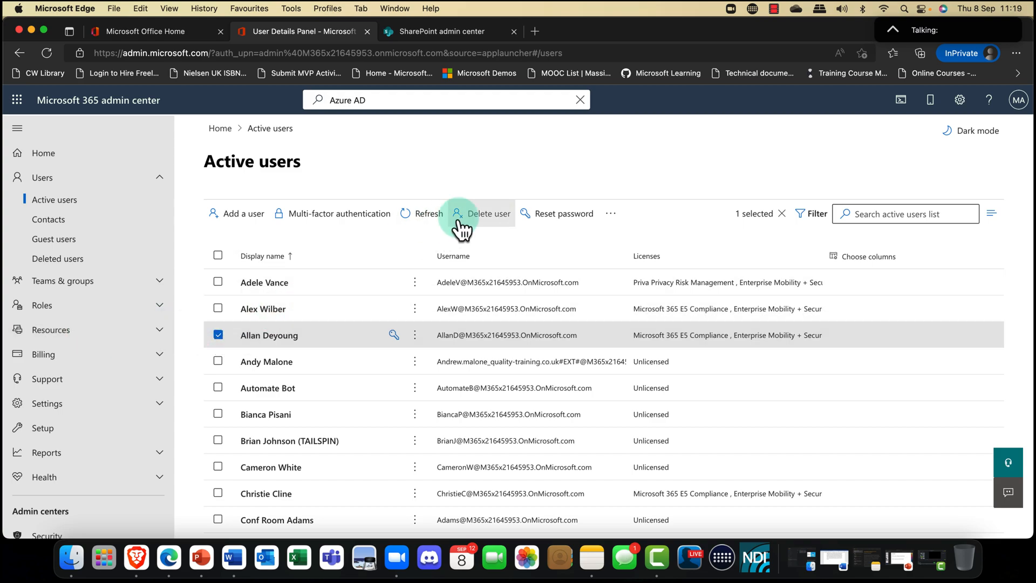
{"action": "left_click", "coordinate": [482, 215]}
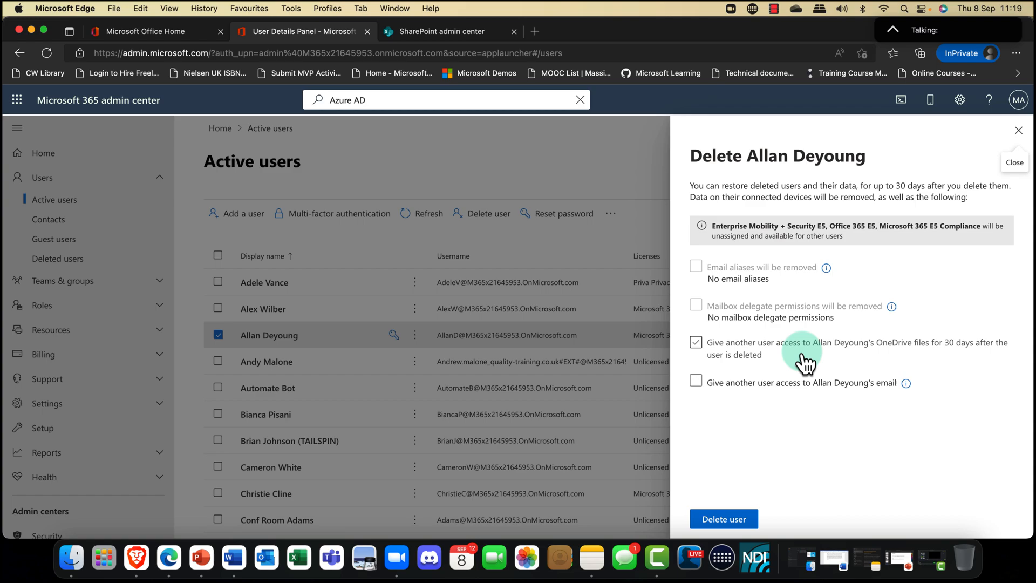
{"action": "left_click", "coordinate": [717, 348]}
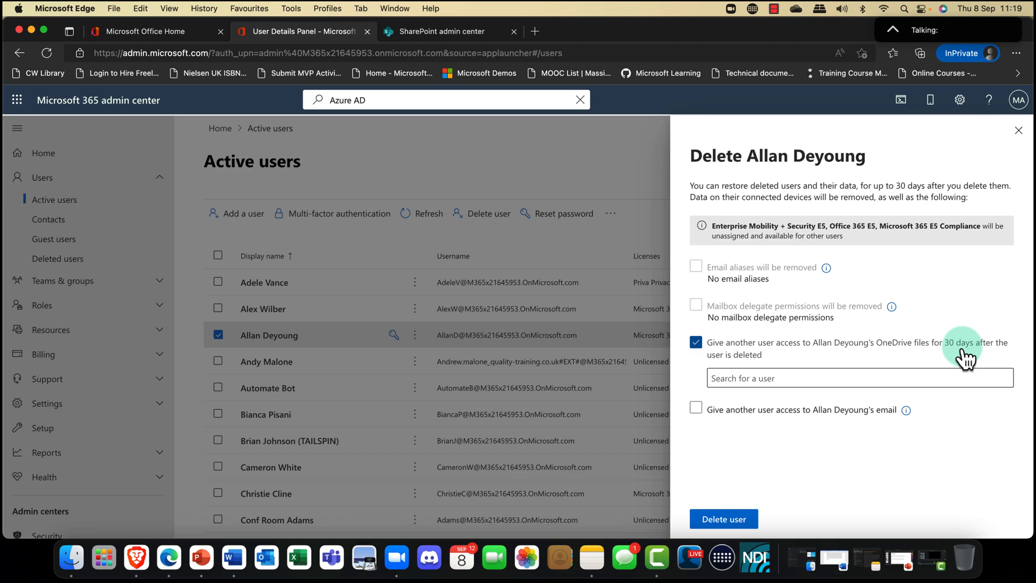
{"action": "left_click", "coordinate": [745, 378]}
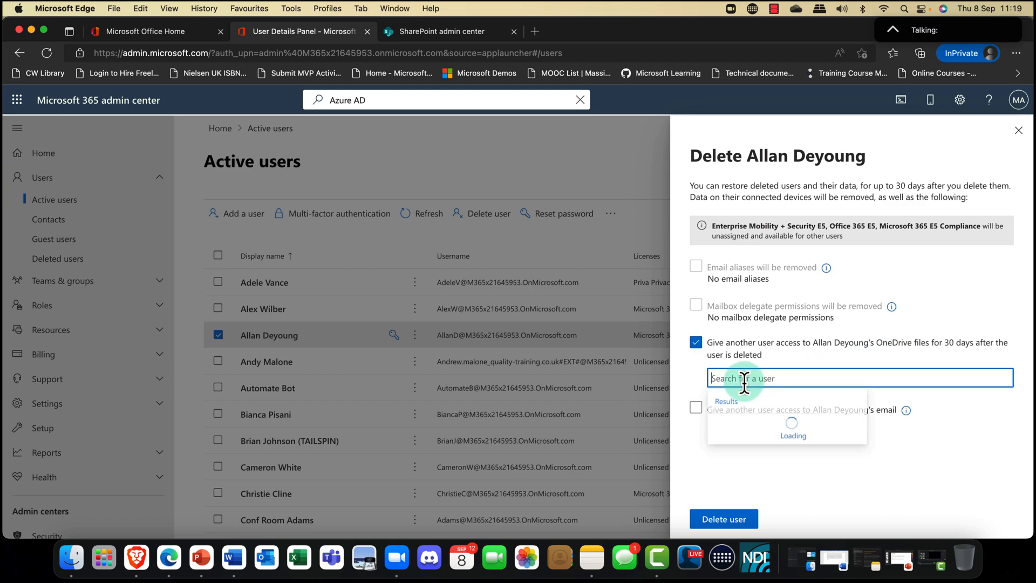
{"action": "type", "text": "megan"}
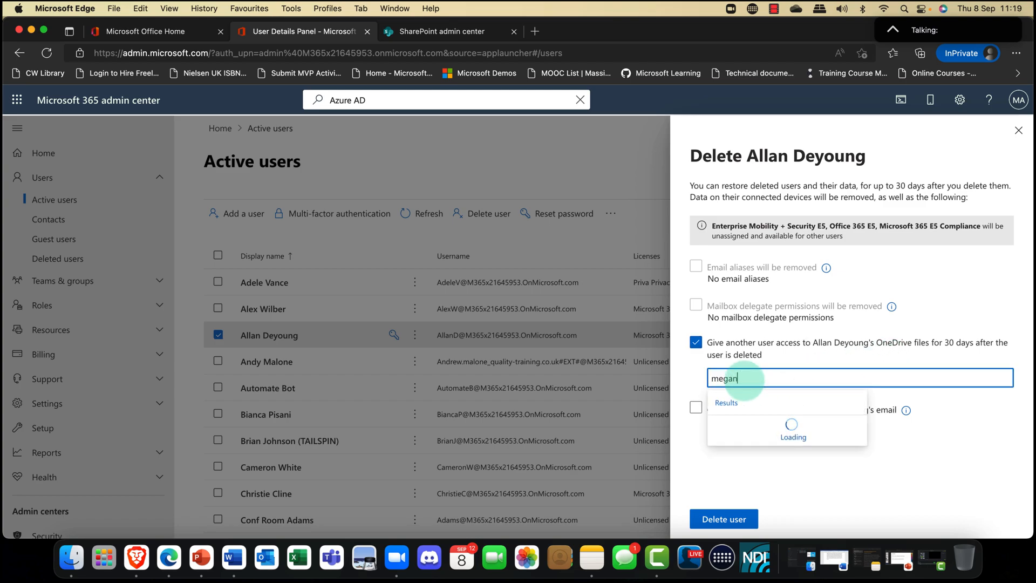
{"action": "left_click", "coordinate": [773, 425]}
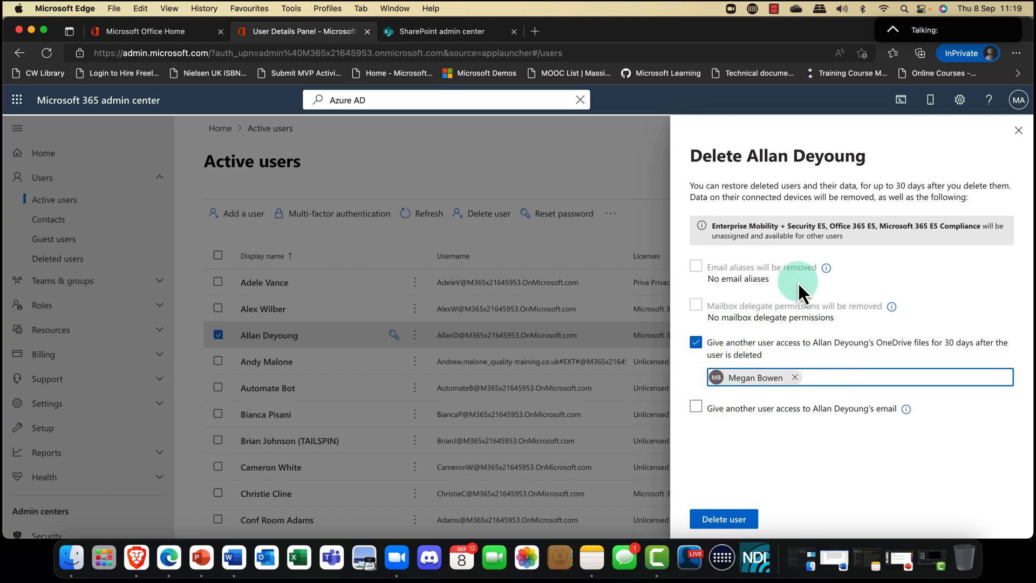
{"action": "left_click", "coordinate": [1019, 129]}
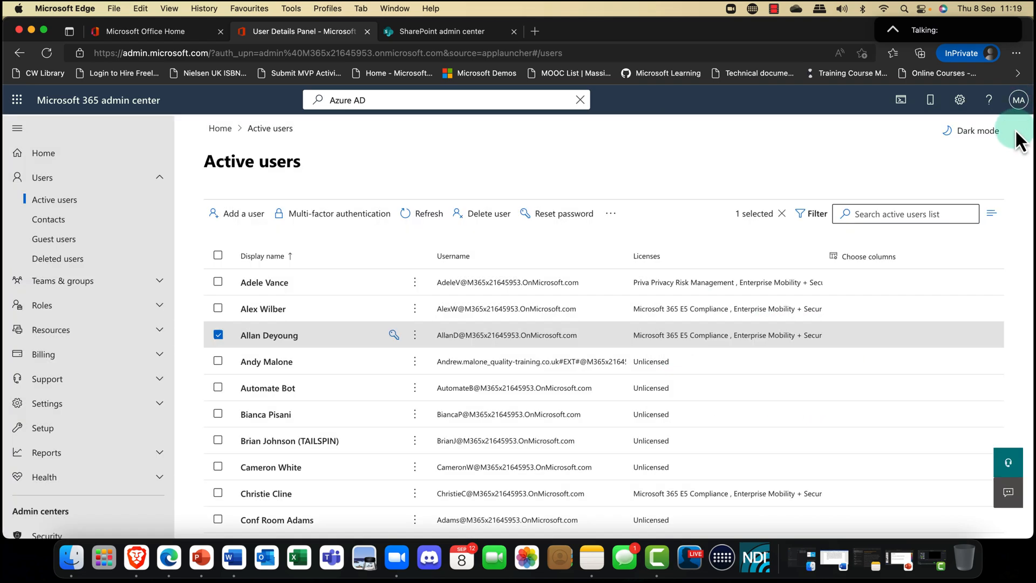
Deselect the user and show the Settings page in the SharePoint admin center
{"action": "left_click", "coordinate": [218, 335]}
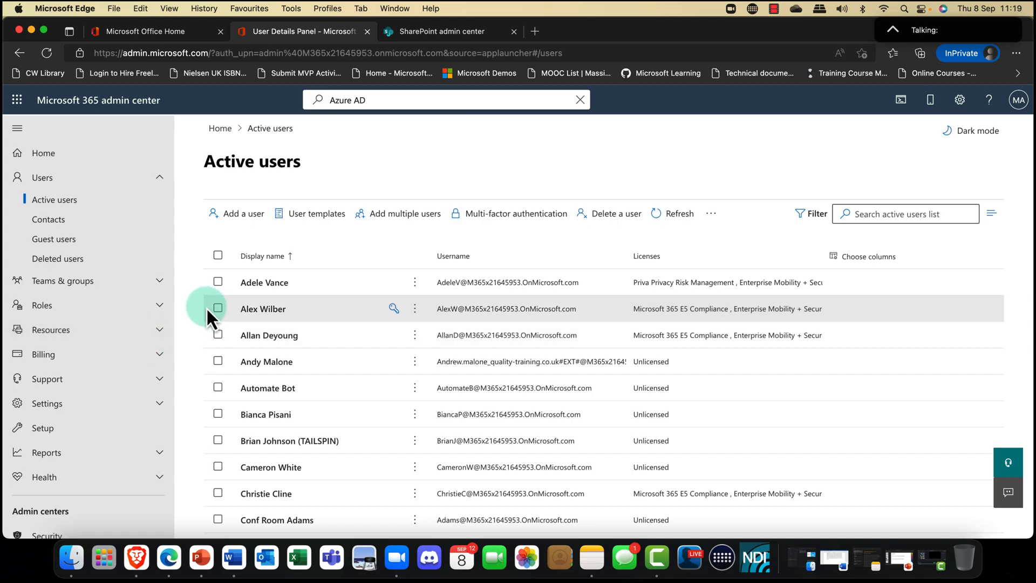
{"action": "left_click", "coordinate": [442, 30]}
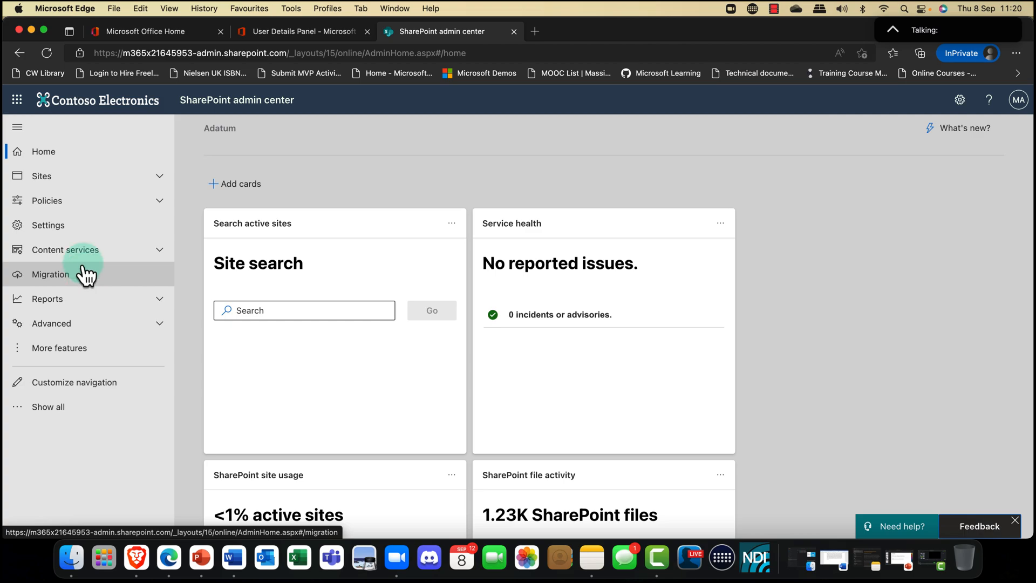
{"action": "left_click", "coordinate": [81, 226]}
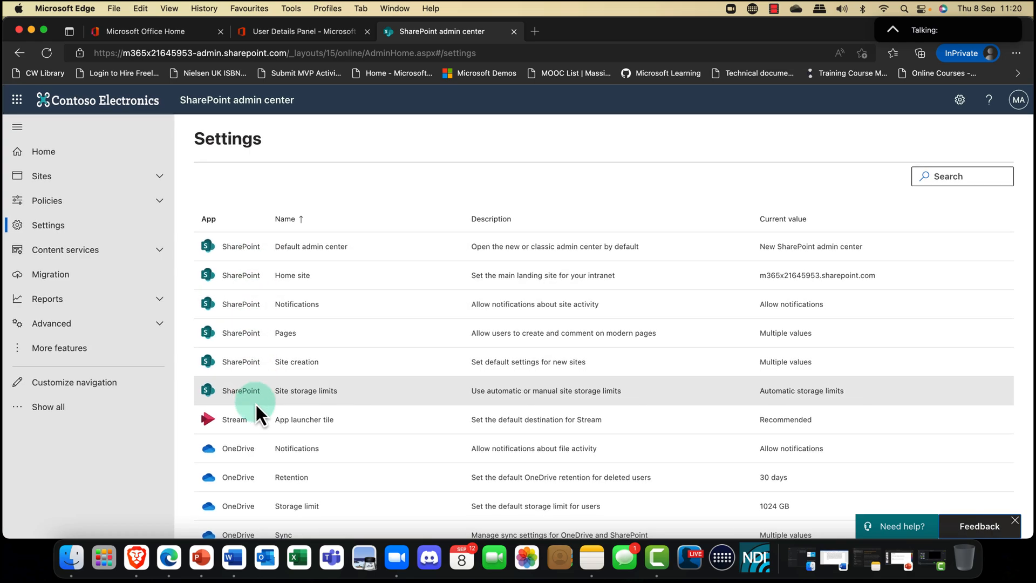
{"action": "scroll", "coordinate": [252, 470], "scroll_direction": "down", "scroll_amount": 1}
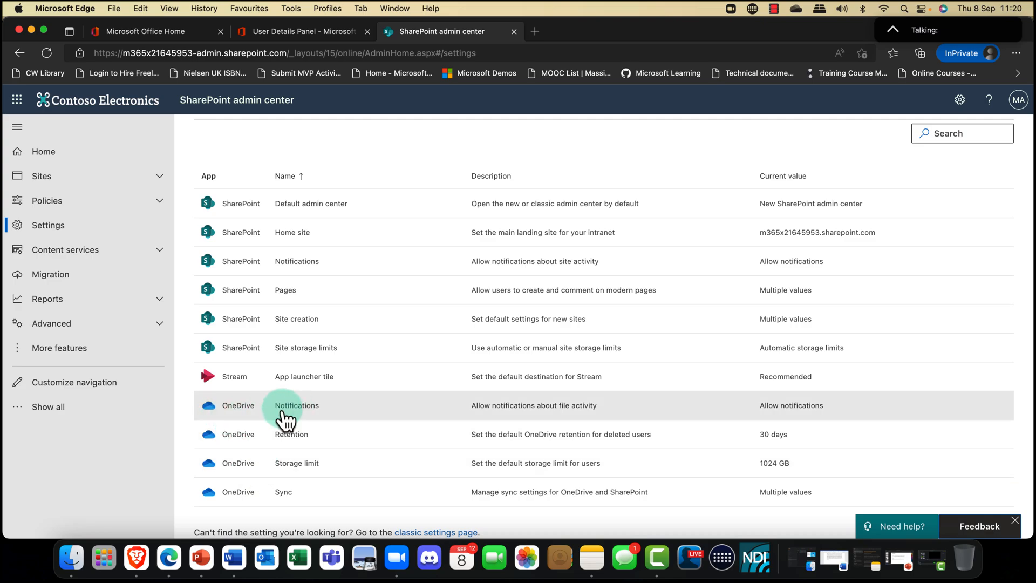
View the OneDrive notifications setting and cancel without changes
{"action": "left_click", "coordinate": [243, 406]}
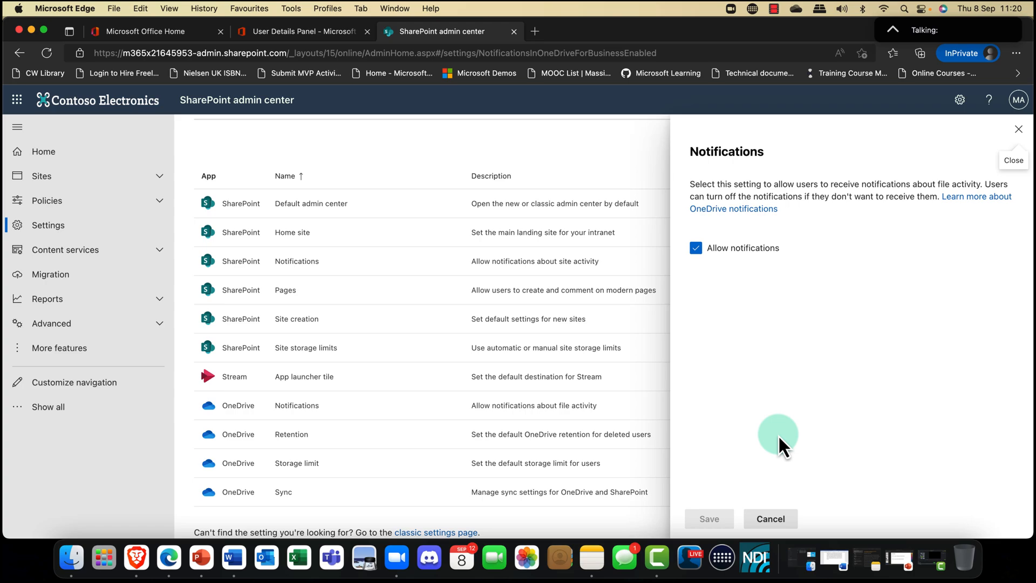
{"action": "left_click", "coordinate": [769, 519]}
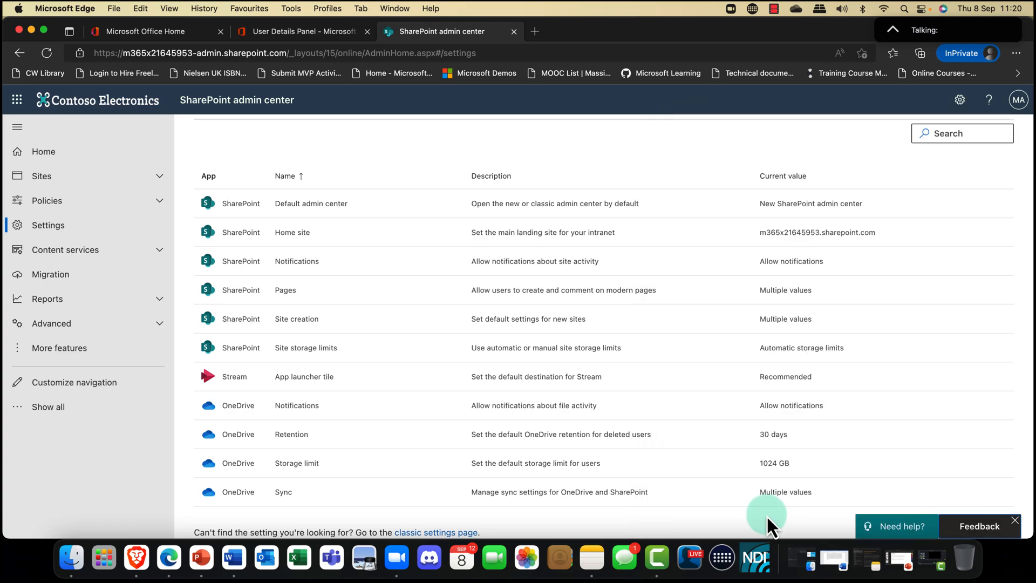
Set OneDrive retention for deleted users from 30 to 90 days and save it
{"action": "left_click", "coordinate": [291, 435]}
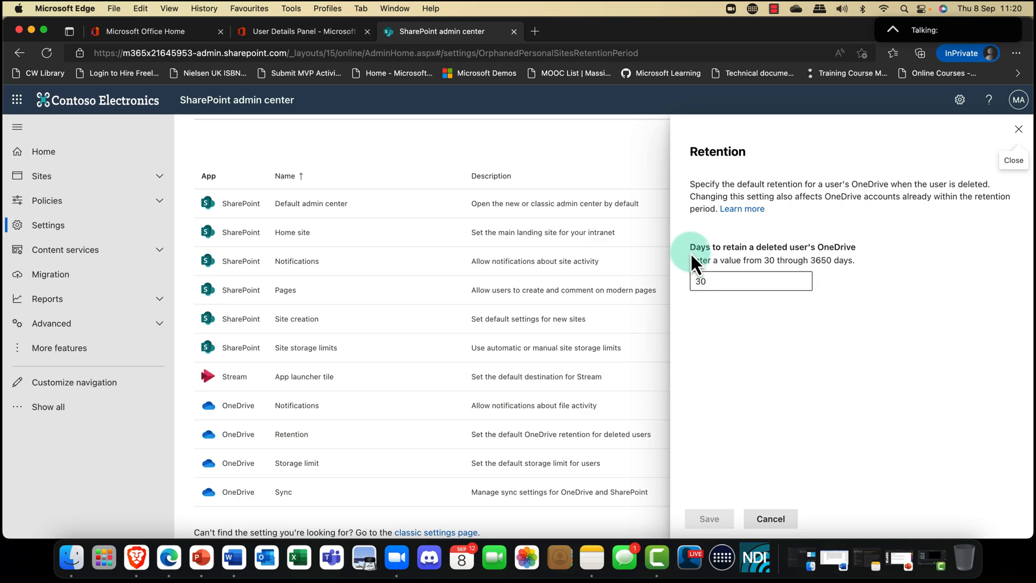
{"action": "left_click_drag", "start_coordinate": [692, 247], "coordinate": [830, 243]}
{"action": "left_click", "coordinate": [877, 241]}
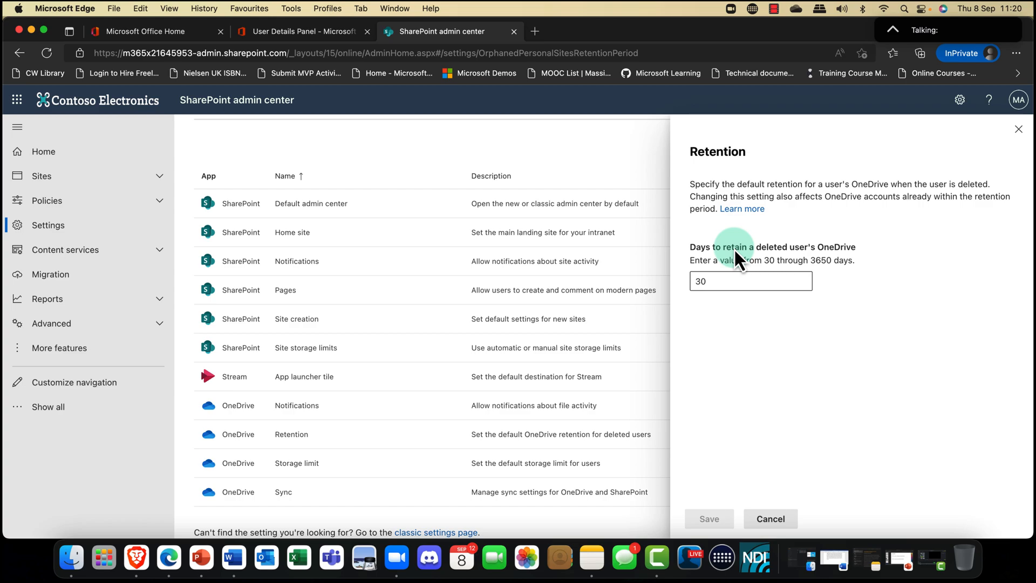
{"action": "double_click", "coordinate": [701, 281]}
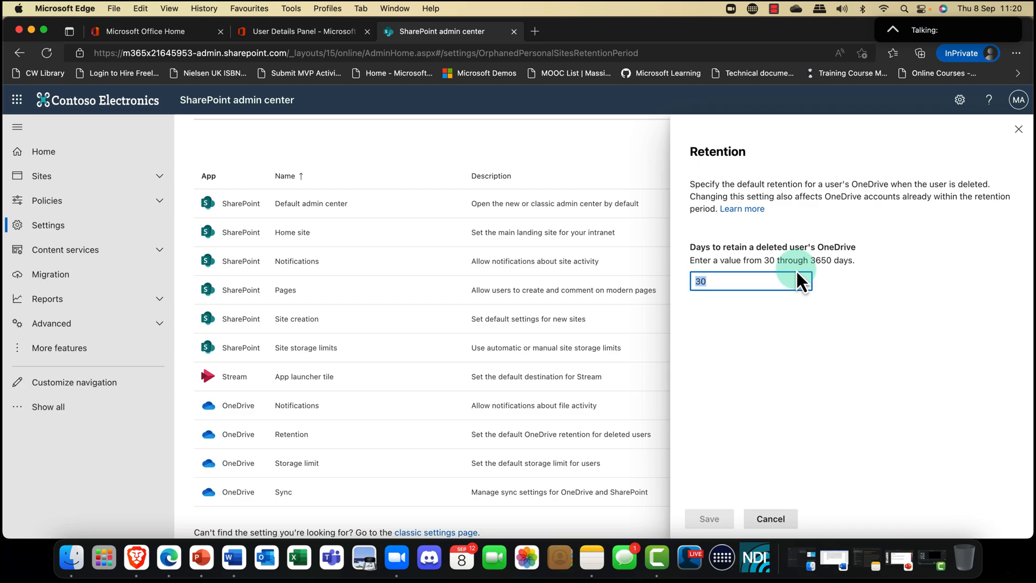
{"action": "double_click", "coordinate": [824, 262]}
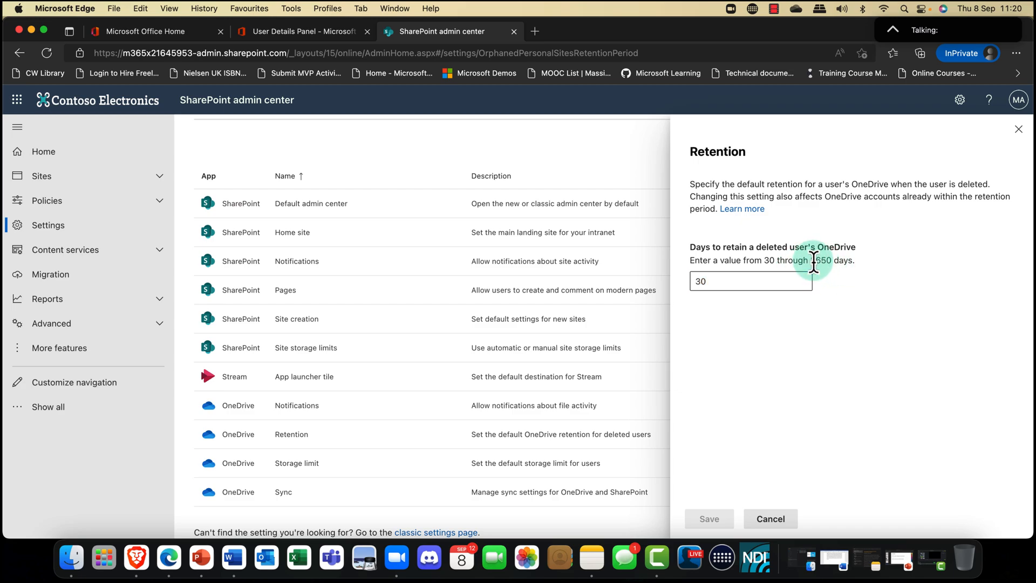
{"action": "double_click", "coordinate": [732, 281]}
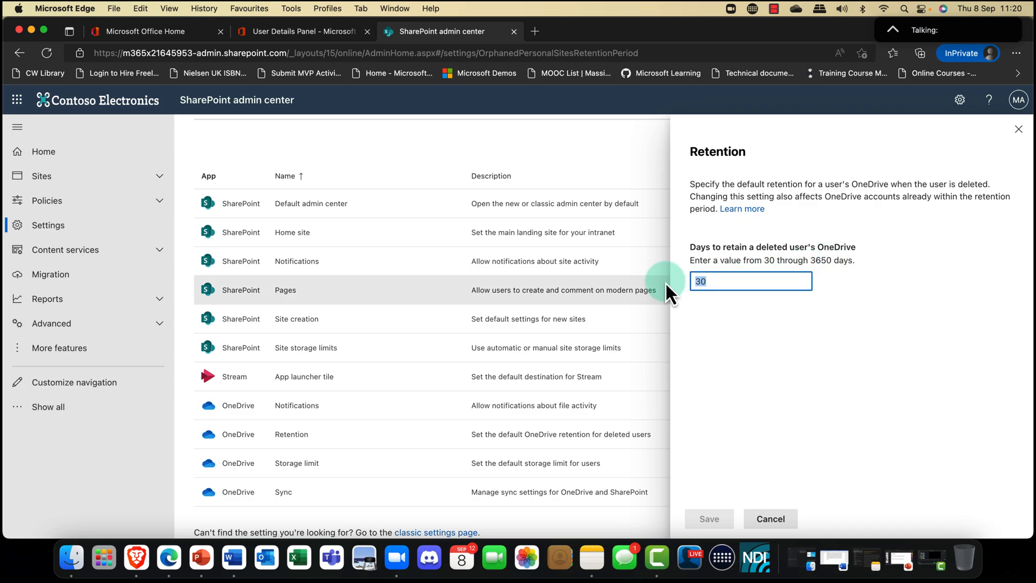
{"action": "type", "text": "90"}
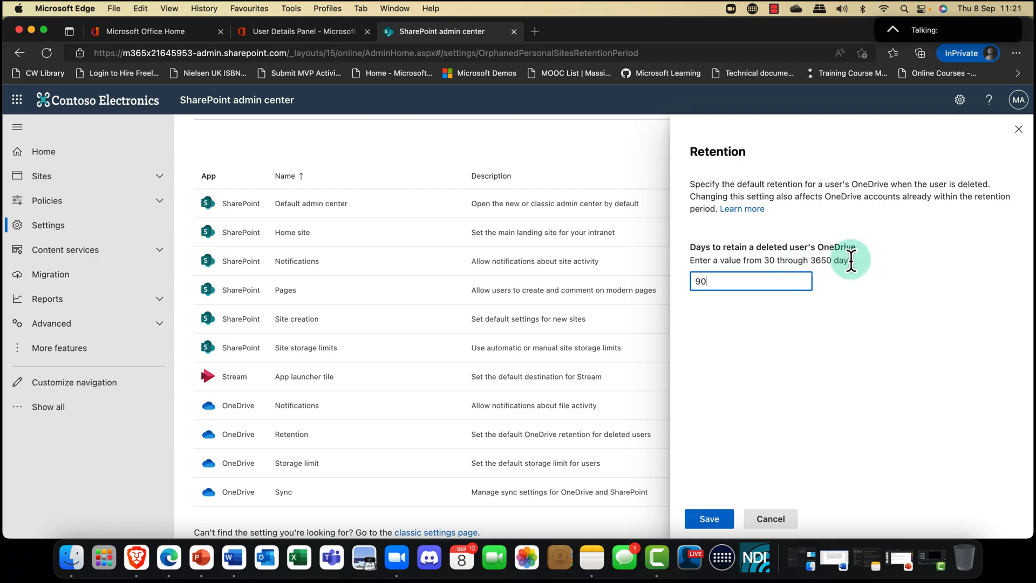
{"action": "double_click", "coordinate": [817, 265]}
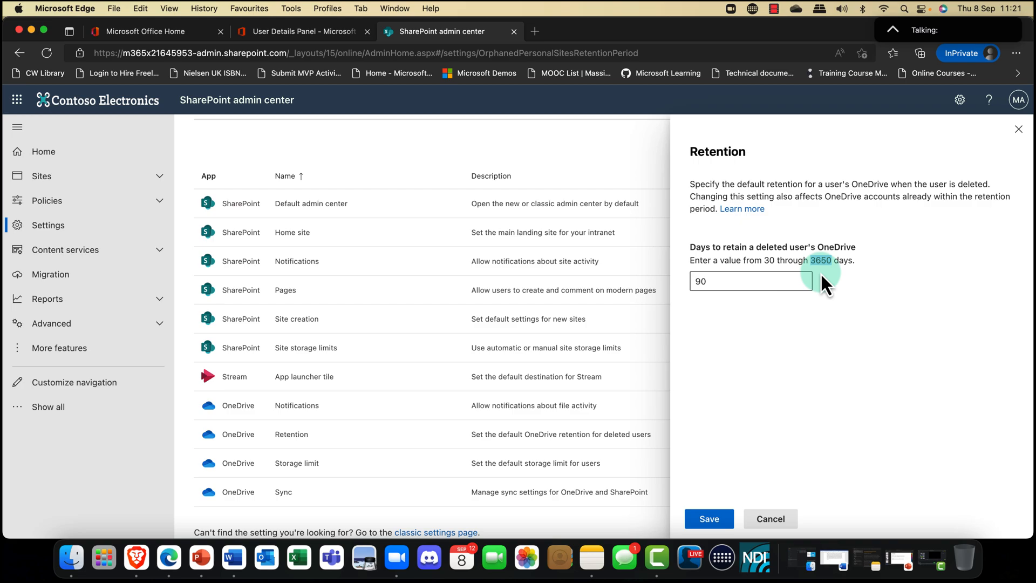
{"action": "left_click", "coordinate": [718, 281]}
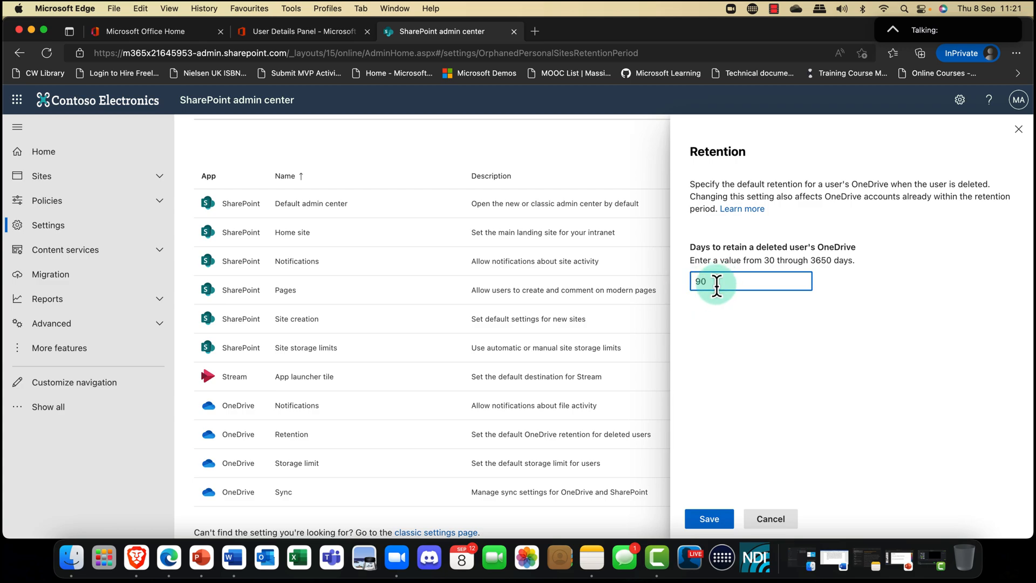
{"action": "left_click", "coordinate": [709, 518]}
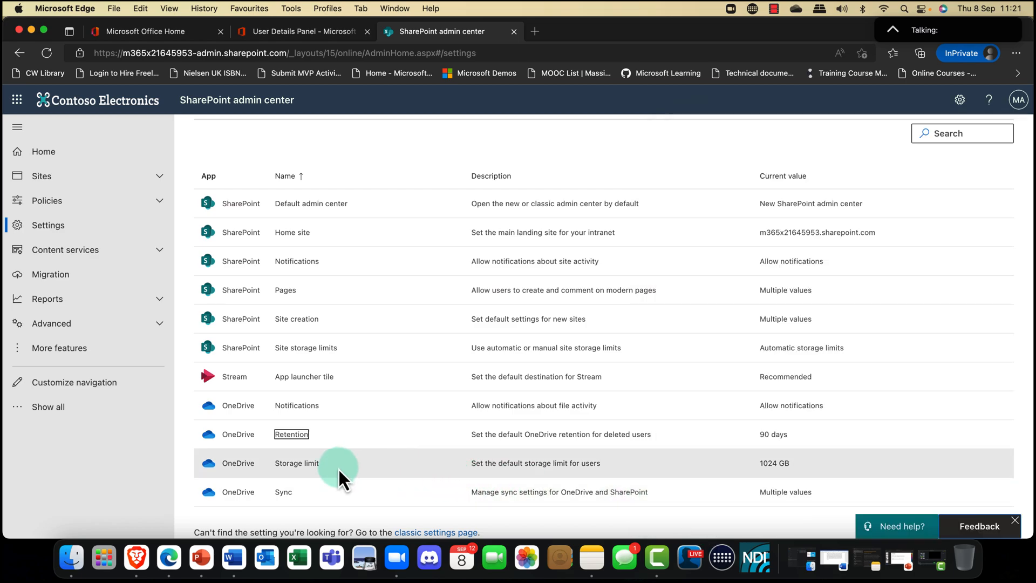
Change the default OneDrive storage limit from 1024 GB to 5120 GB and save
{"action": "left_click", "coordinate": [293, 466]}
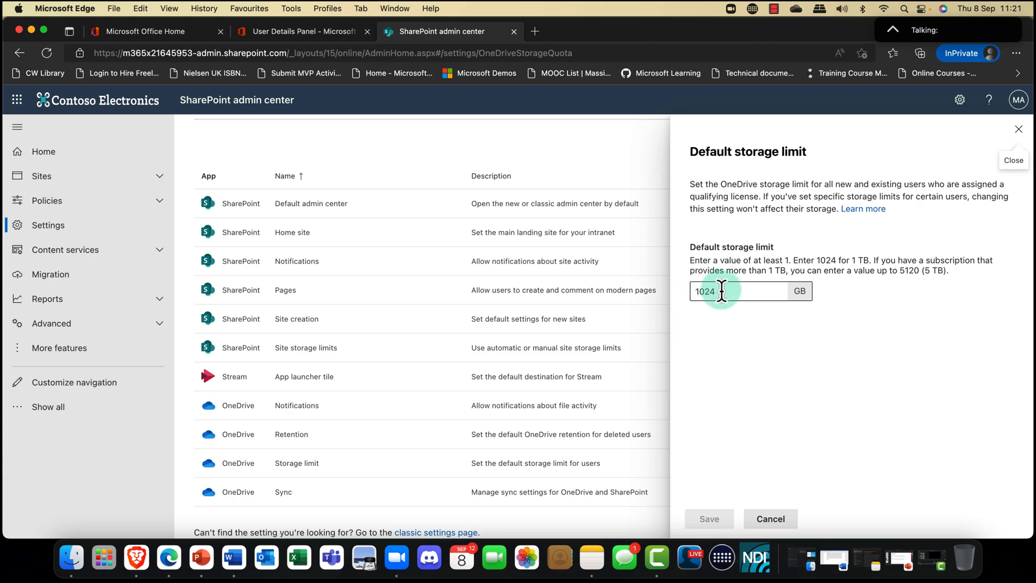
{"action": "left_click_drag", "start_coordinate": [900, 270], "coordinate": [919, 270]}
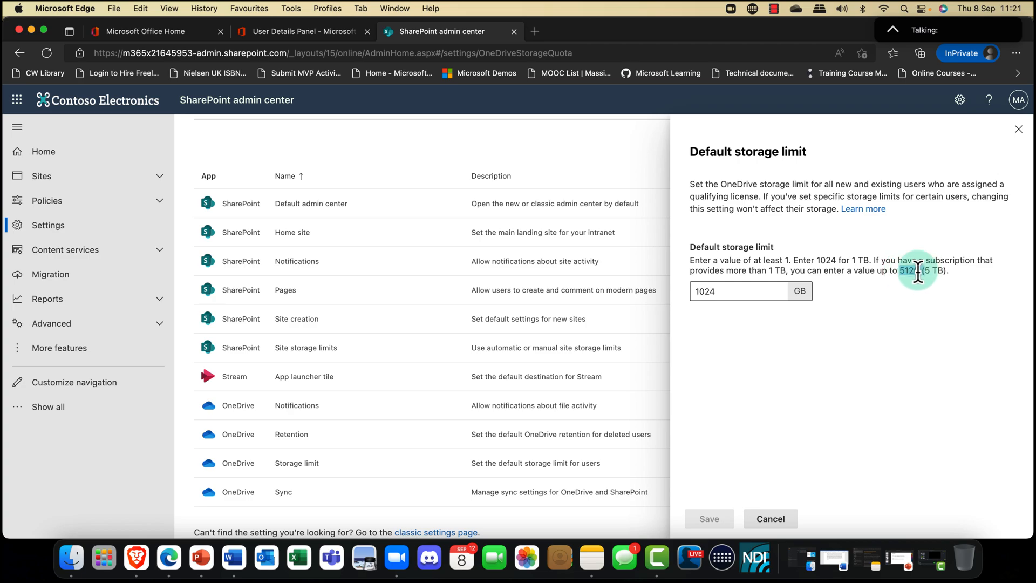
{"action": "double_click", "coordinate": [713, 290]}
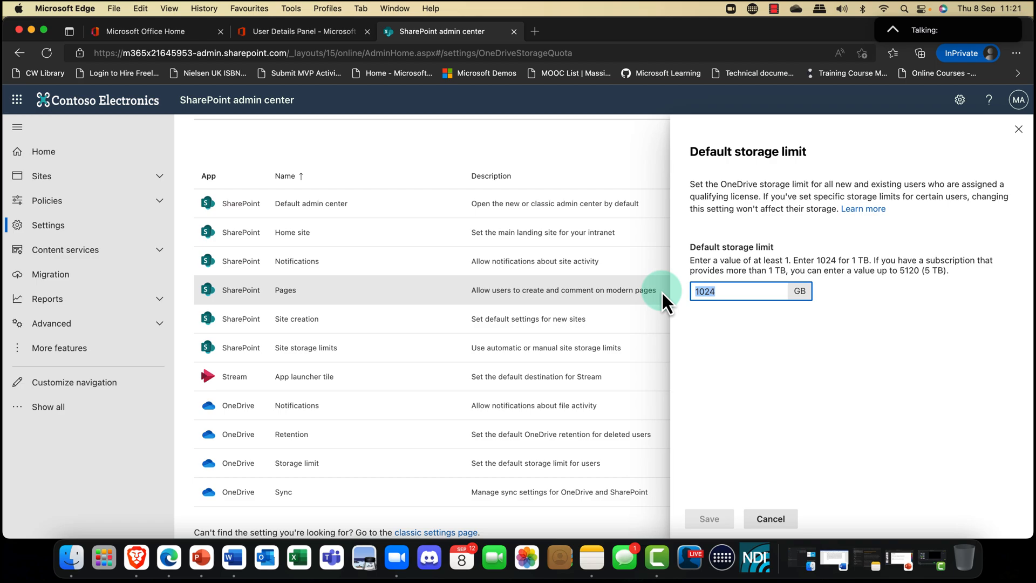
{"action": "type", "text": "51"}
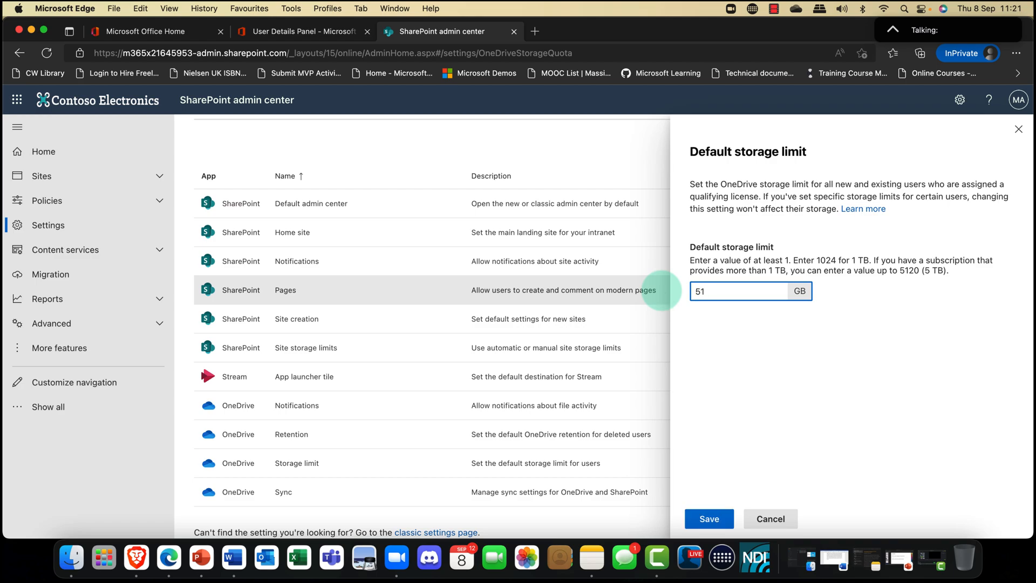
{"action": "type", "text": "20"}
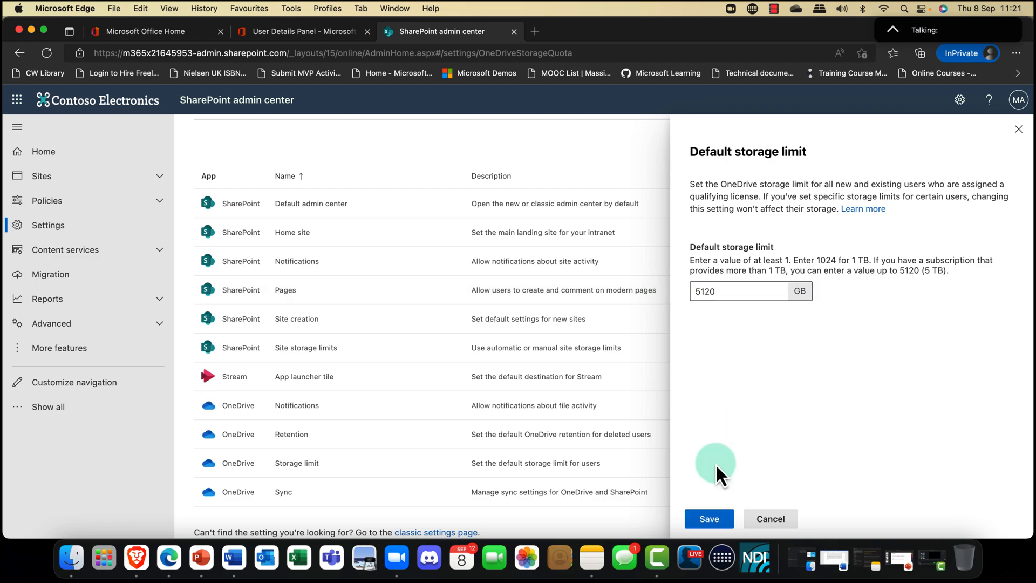
{"action": "left_click", "coordinate": [709, 519]}
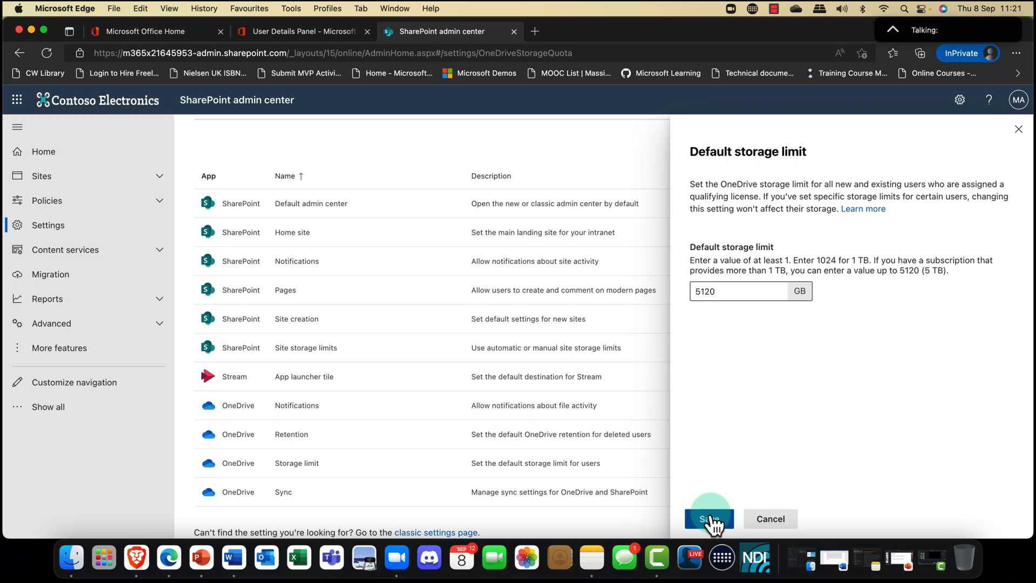
{"action": "left_click", "coordinate": [711, 518]}
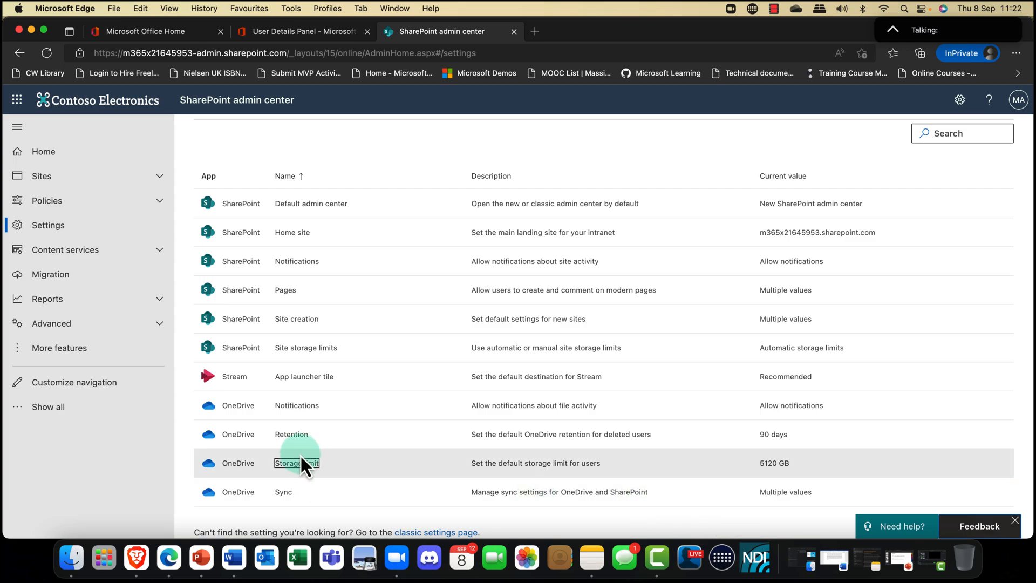
{"action": "left_click", "coordinate": [230, 491]}
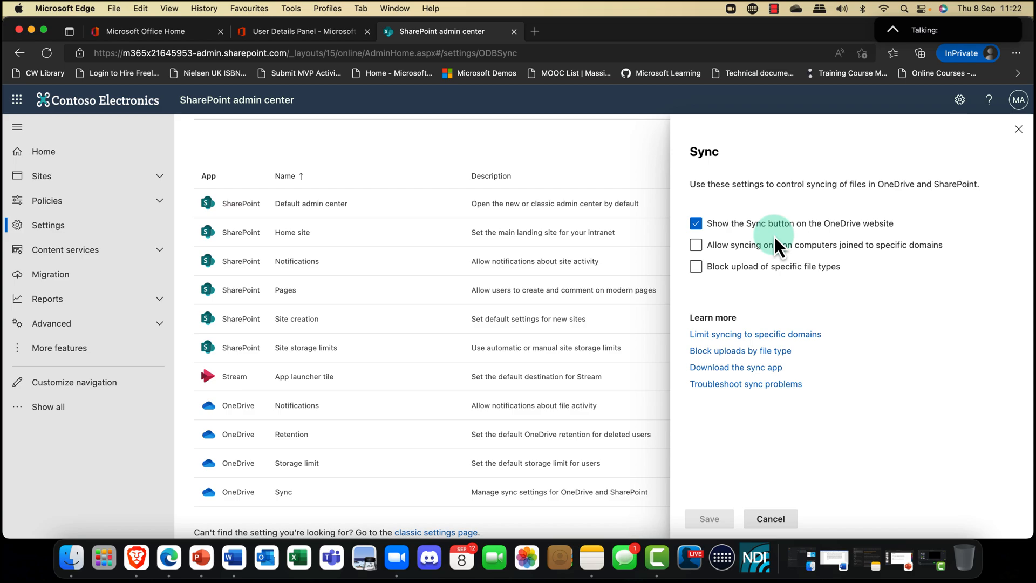
{"action": "left_click", "coordinate": [713, 246]}
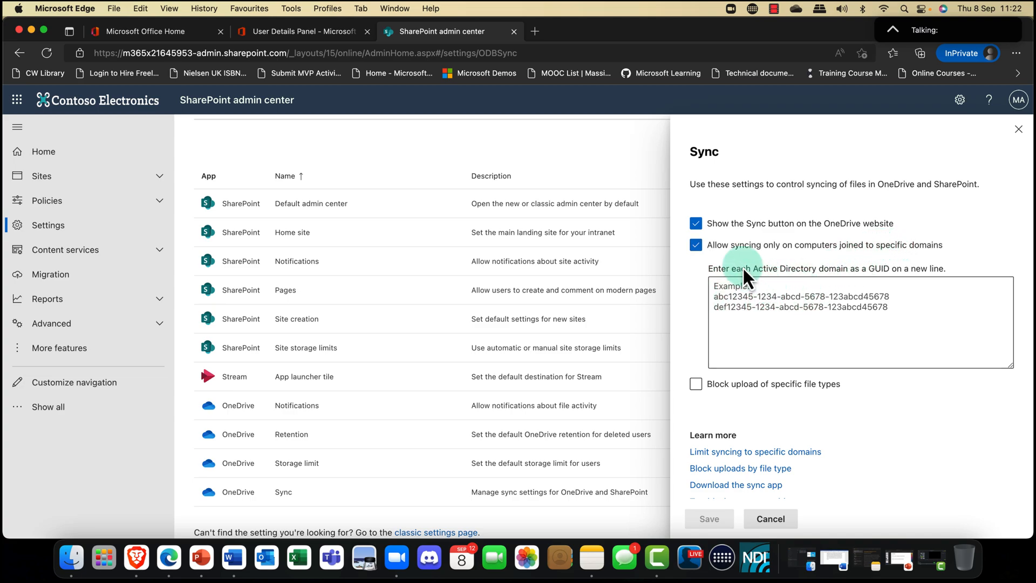
{"action": "left_click", "coordinate": [696, 245]}
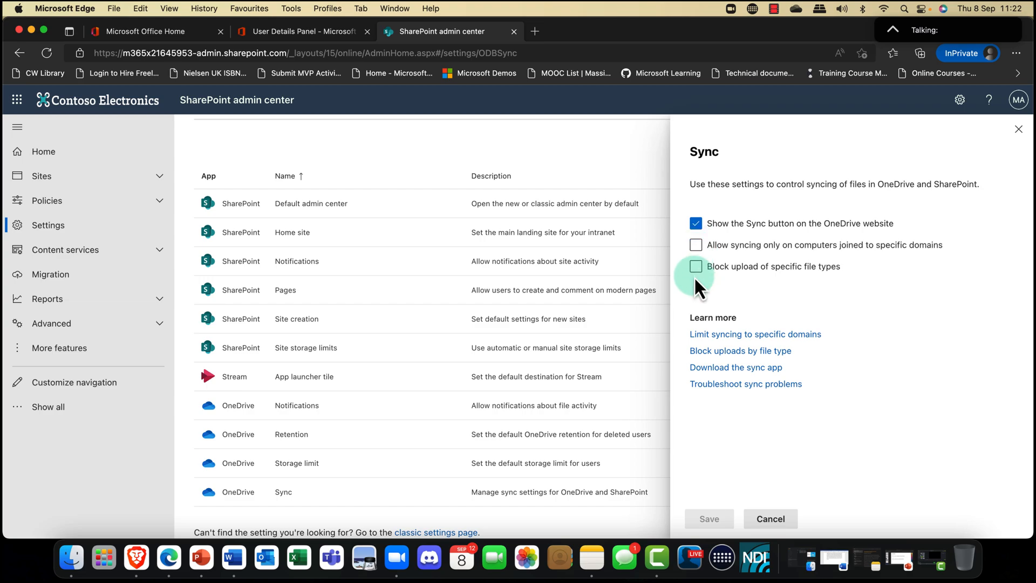
{"action": "left_click", "coordinate": [696, 266]}
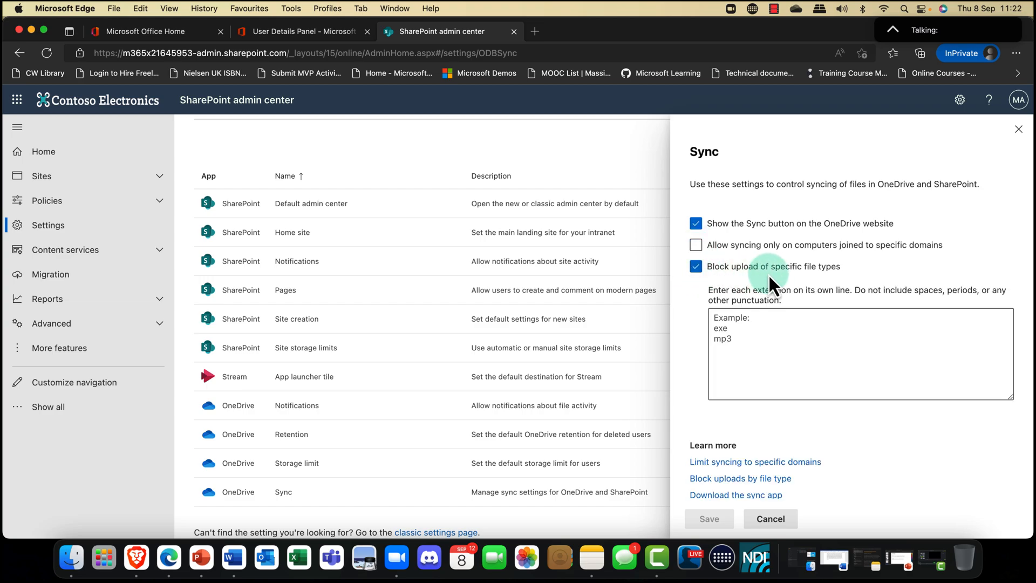
{"action": "left_click", "coordinate": [729, 335]}
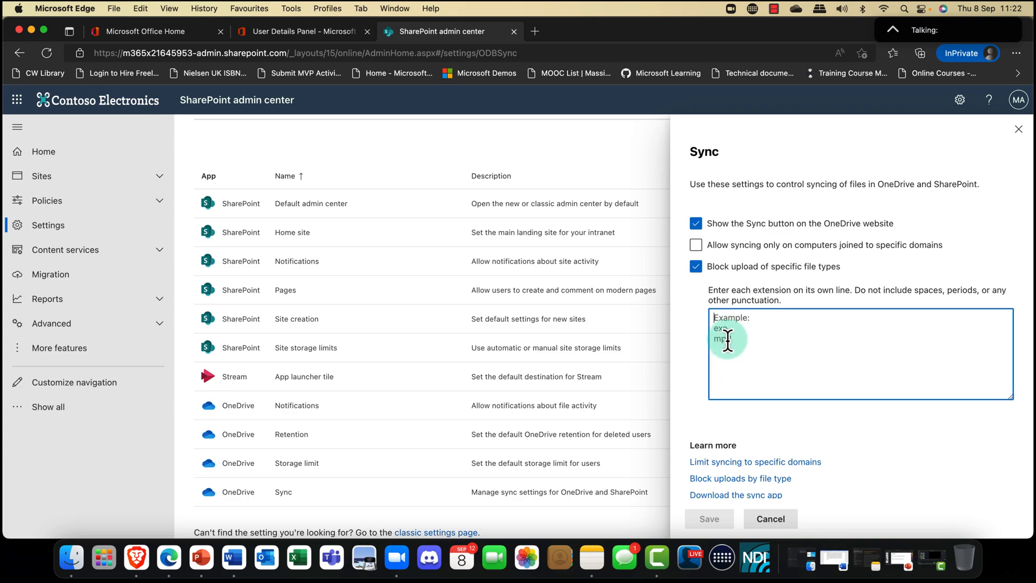
{"action": "left_click", "coordinate": [695, 266]}
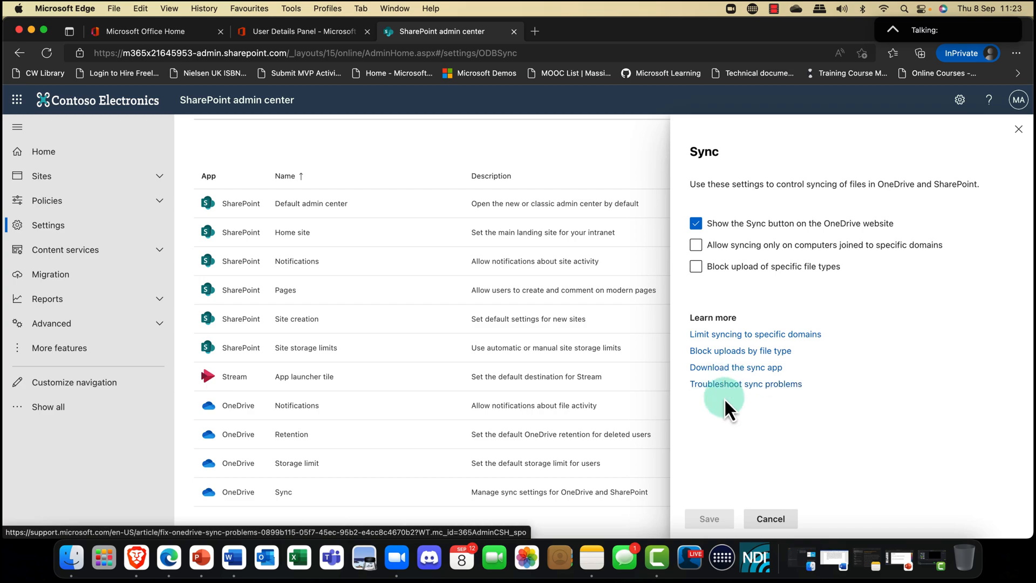
{"action": "left_click", "coordinate": [771, 519]}
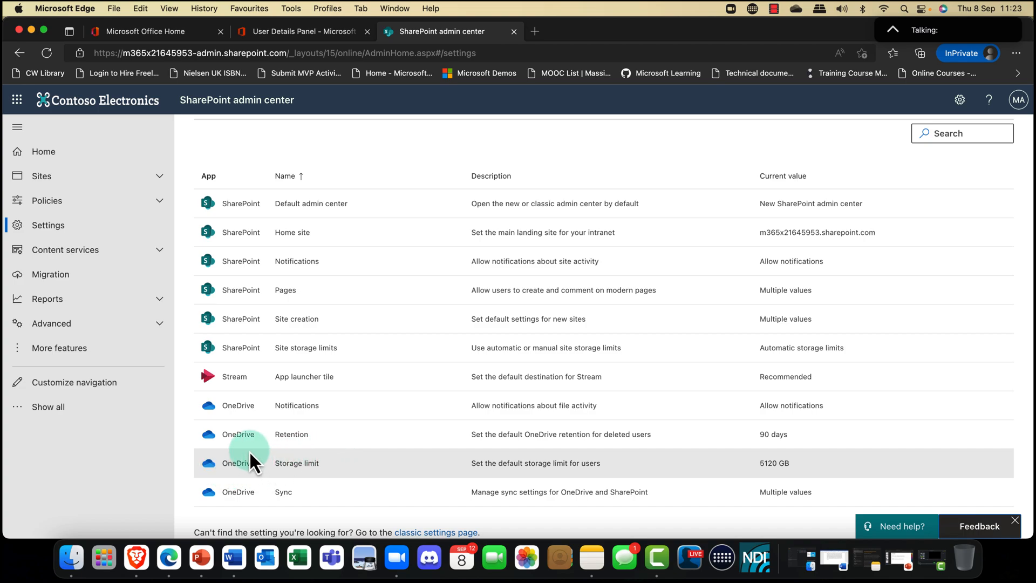
Show the Site storage limits setting, currently Automatic
{"action": "left_click", "coordinate": [235, 347]}
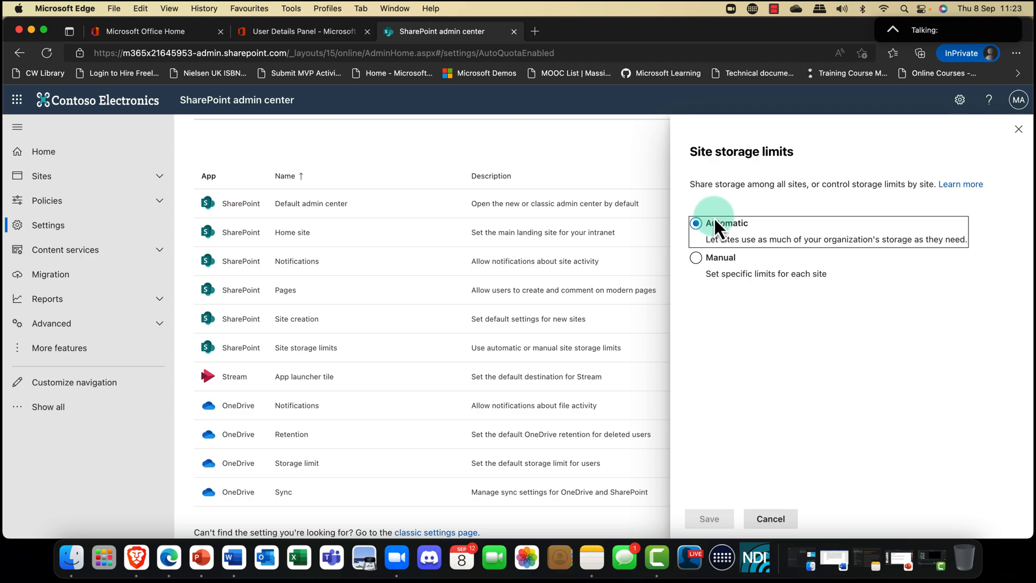
Save site storage limits as Manual instead of Automatic
{"action": "left_click", "coordinate": [696, 257]}
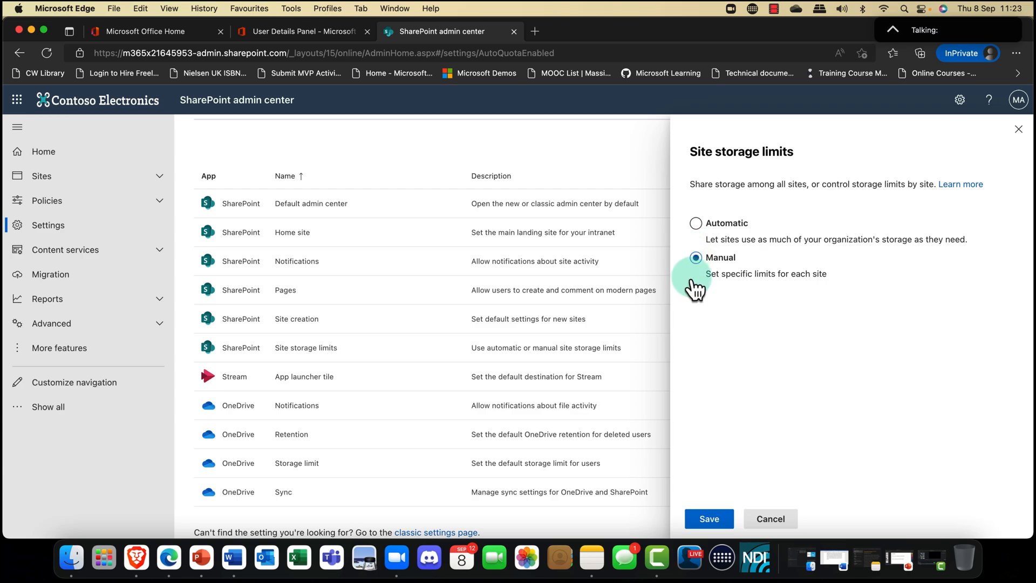
{"action": "left_click", "coordinate": [709, 519]}
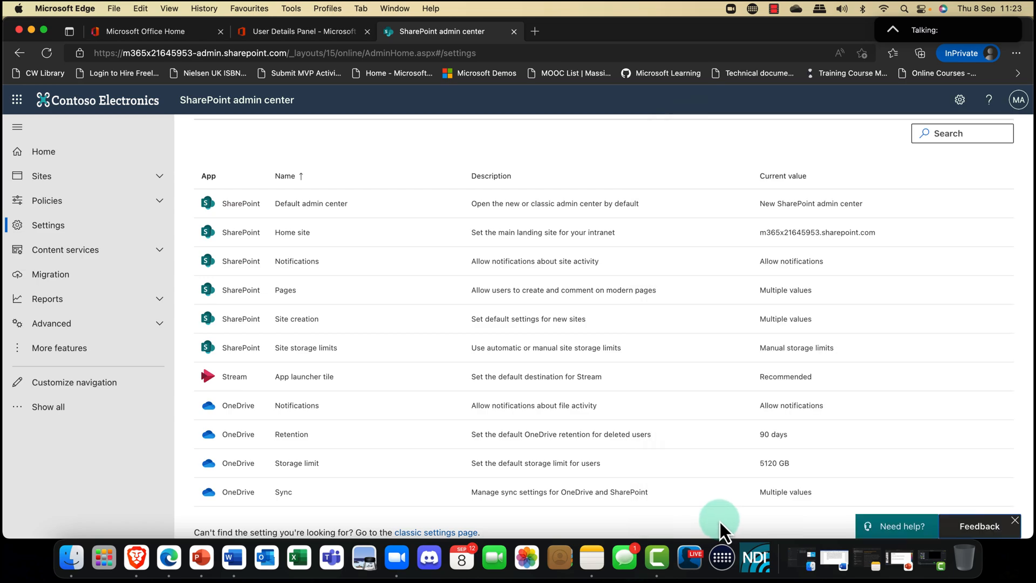
In Active sites, view Oslo Students' storage limit edit with its 25600 GB maximum
{"action": "left_click", "coordinate": [42, 176]}
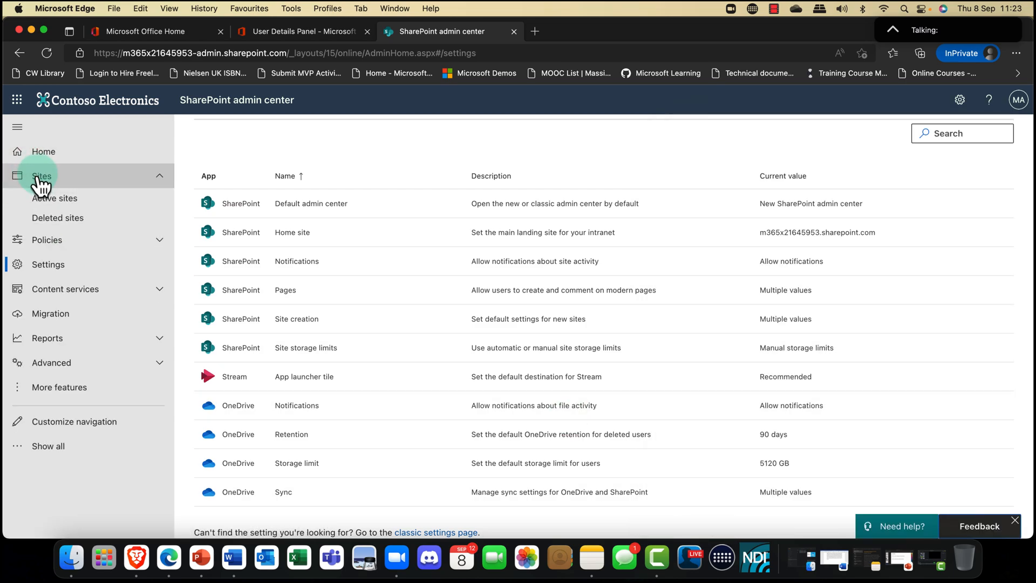
{"action": "left_click", "coordinate": [54, 197]}
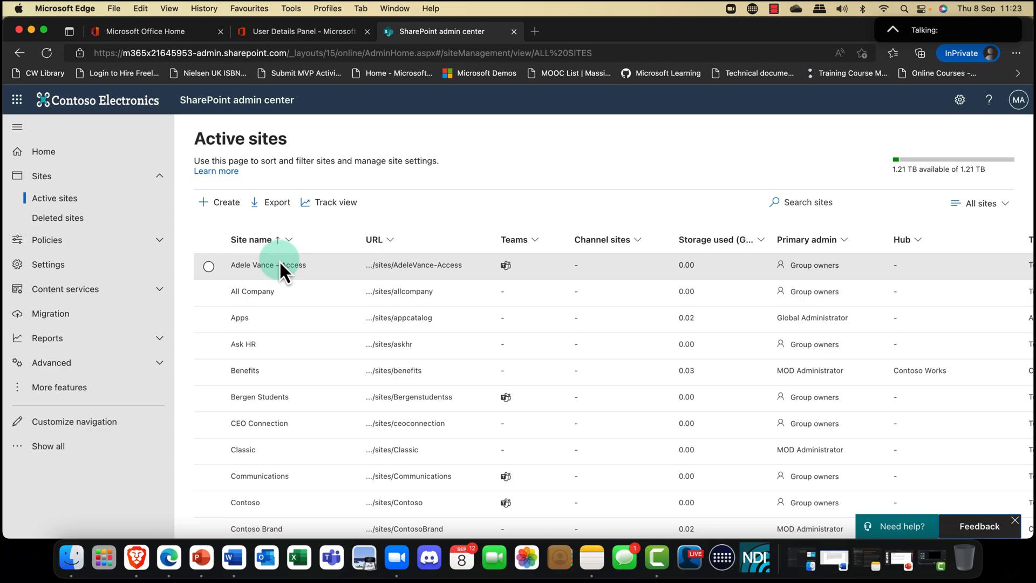
{"action": "scroll", "coordinate": [279, 265], "scroll_direction": "down", "scroll_amount": 5}
{"action": "scroll", "coordinate": [275, 263], "scroll_direction": "down", "scroll_amount": 5}
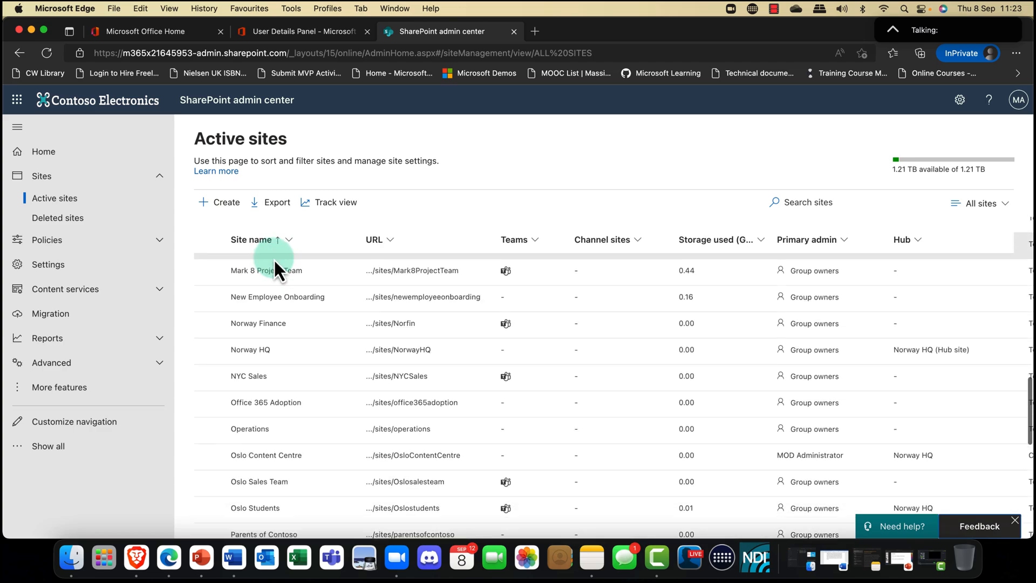
{"action": "scroll", "coordinate": [273, 258], "scroll_direction": "down", "scroll_amount": 5}
{"action": "scroll", "coordinate": [273, 258], "scroll_direction": "down", "scroll_amount": 3}
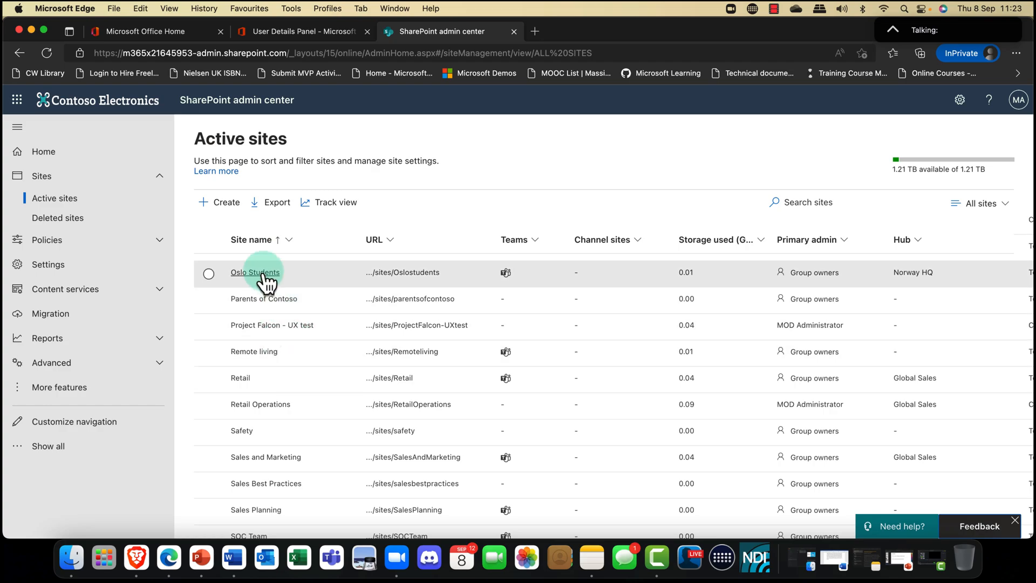
{"action": "left_click", "coordinate": [255, 273]}
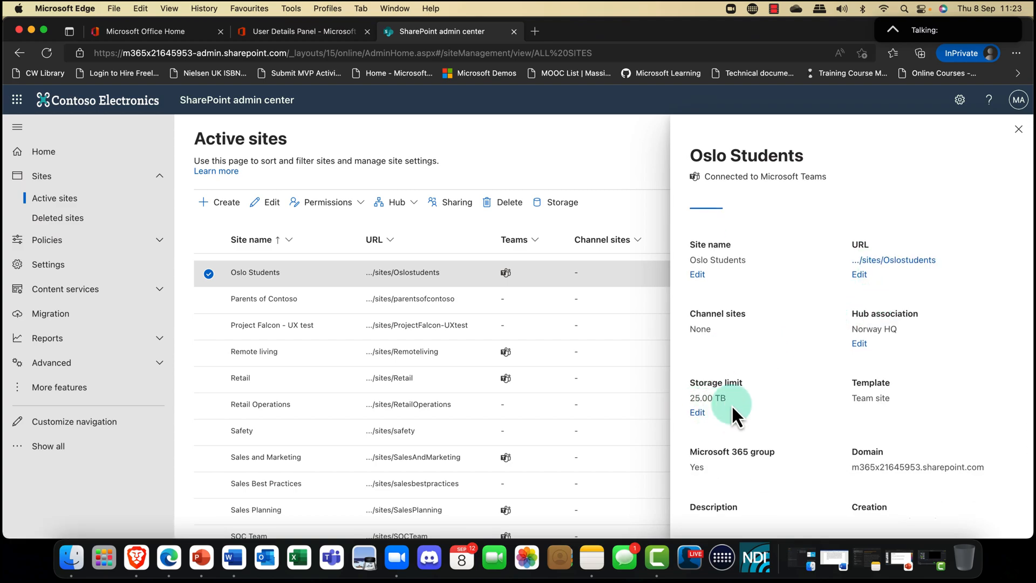
{"action": "left_click", "coordinate": [697, 413]}
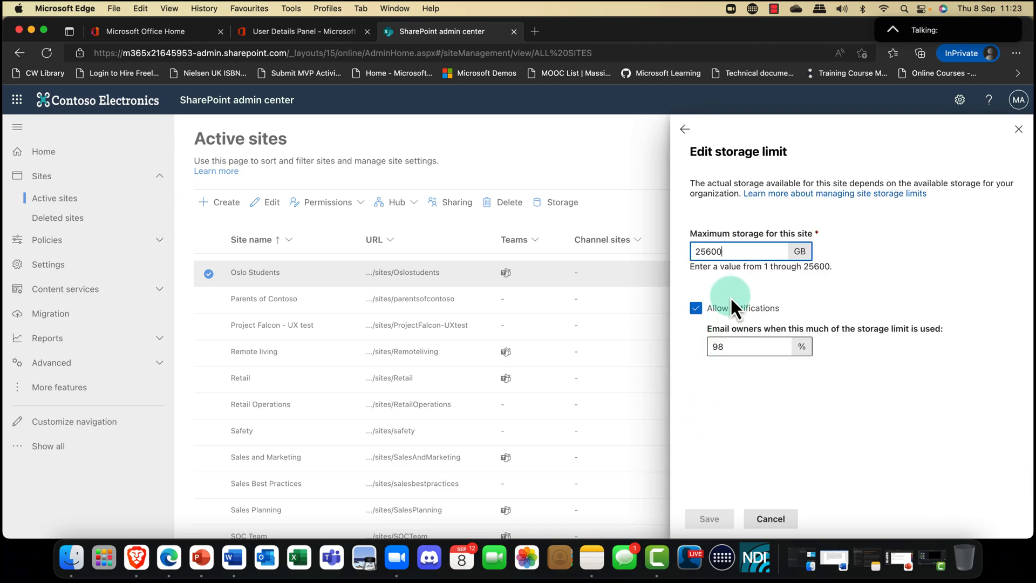
{"action": "left_click_drag", "start_coordinate": [729, 251], "coordinate": [689, 253]}
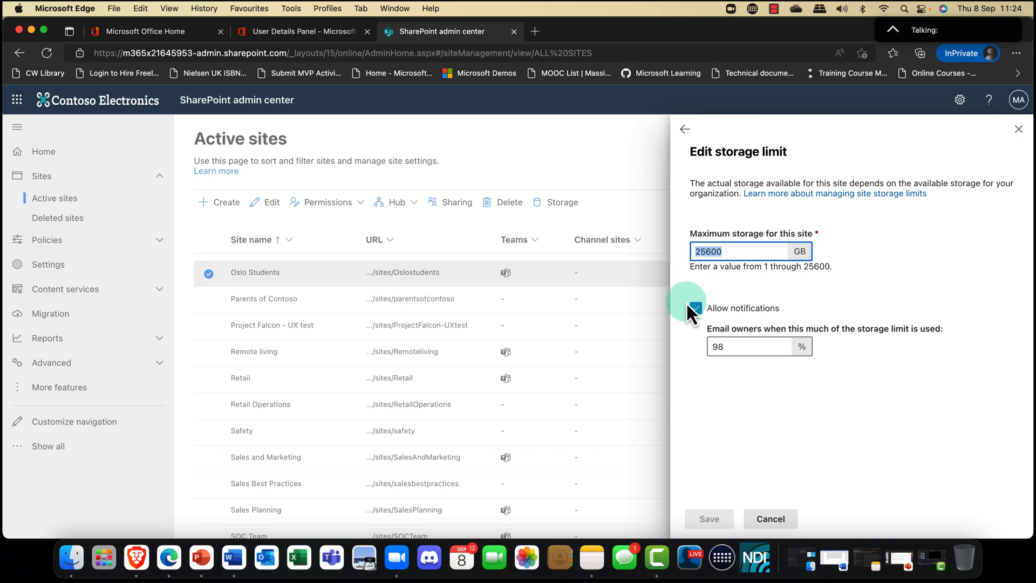
{"action": "left_click", "coordinate": [716, 346]}
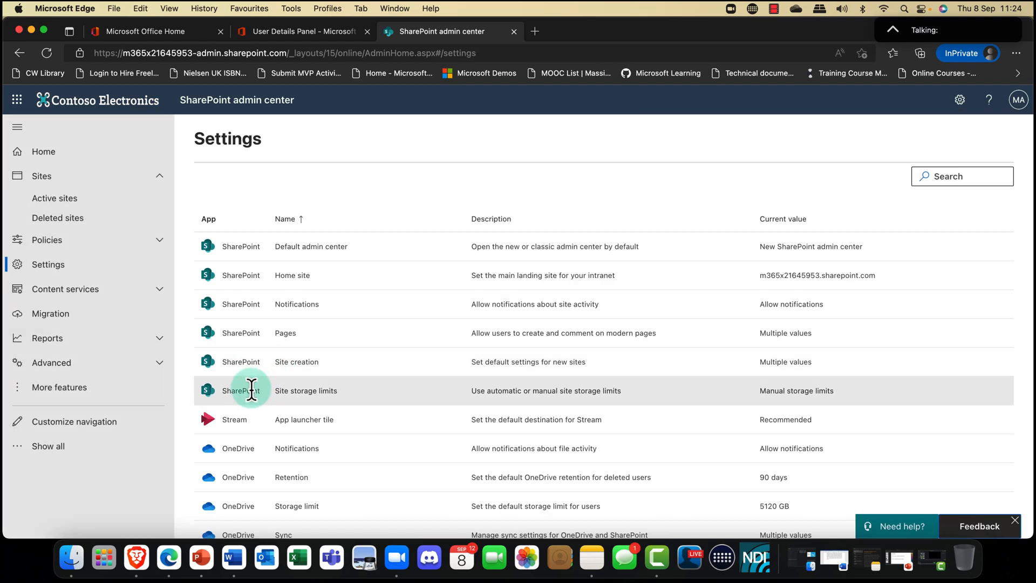
Set site storage limits back to Automatic and save
{"action": "left_click", "coordinate": [252, 390]}
{"action": "left_click", "coordinate": [737, 224]}
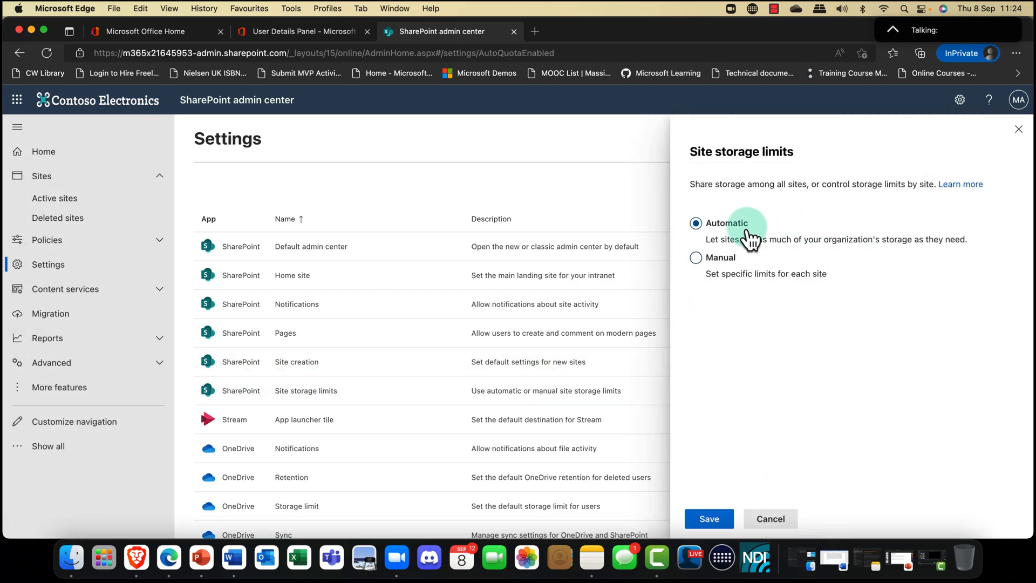
{"action": "left_click", "coordinate": [712, 518]}
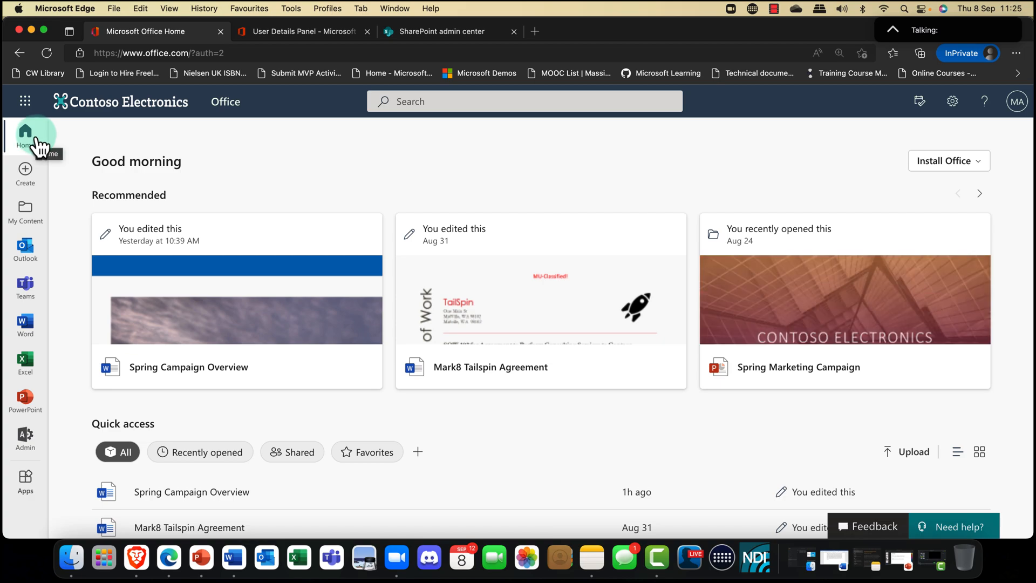
{"action": "left_click", "coordinate": [25, 101]}
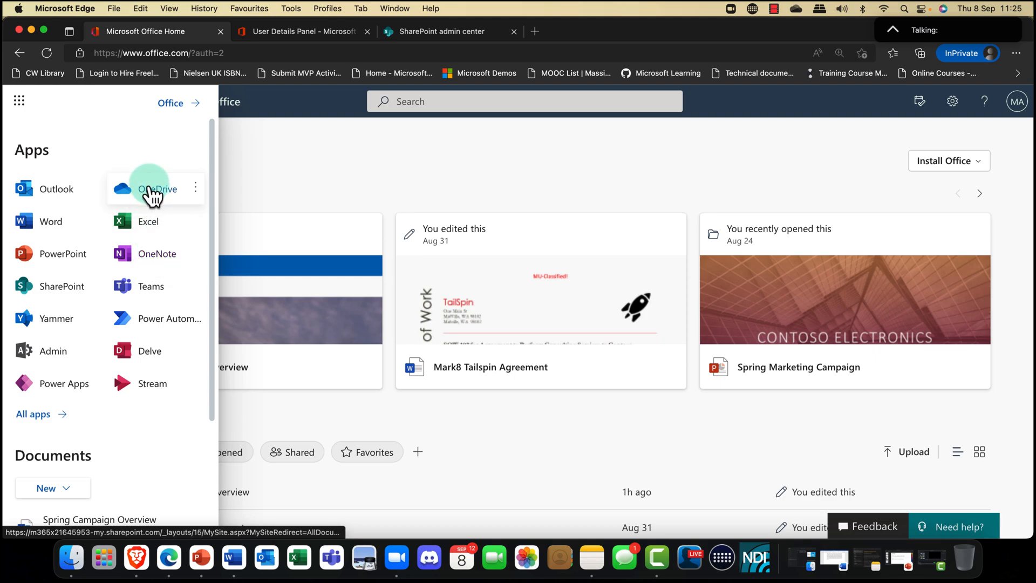
{"action": "left_click", "coordinate": [150, 189]}
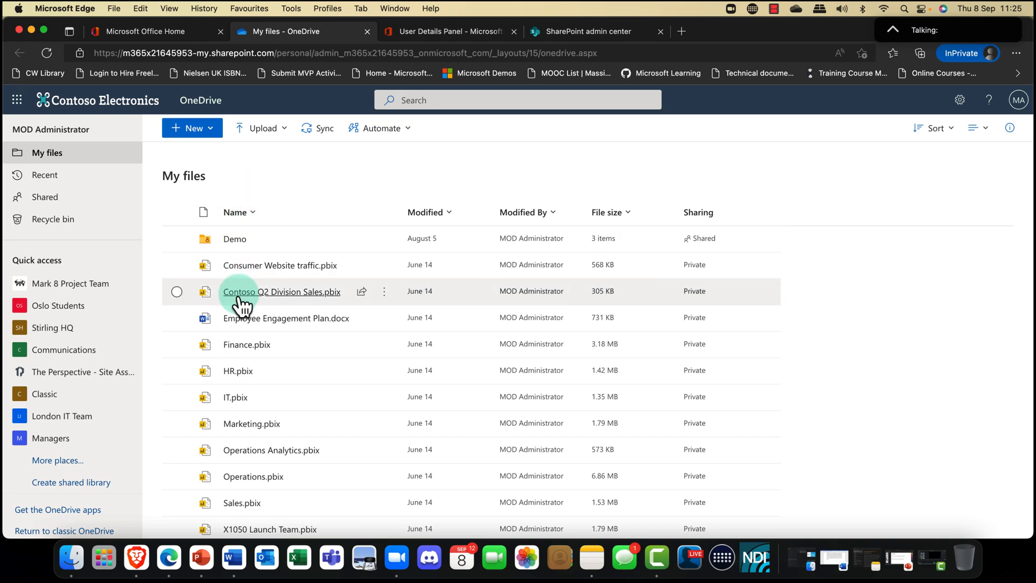
{"action": "mouse_move", "coordinate": [235, 239]}
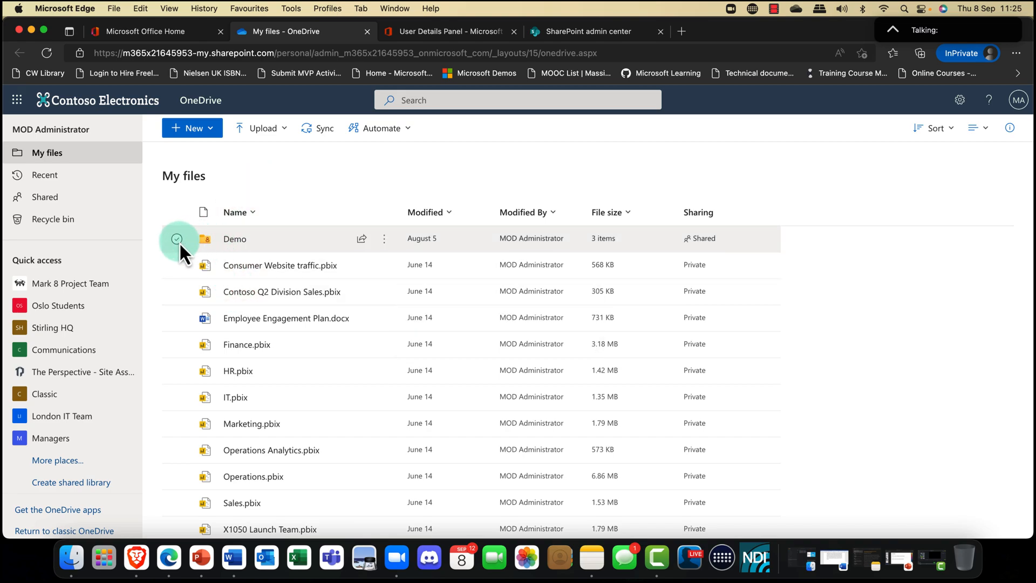
{"action": "left_click", "coordinate": [176, 317]}
{"action": "mouse_move", "coordinate": [286, 318]}
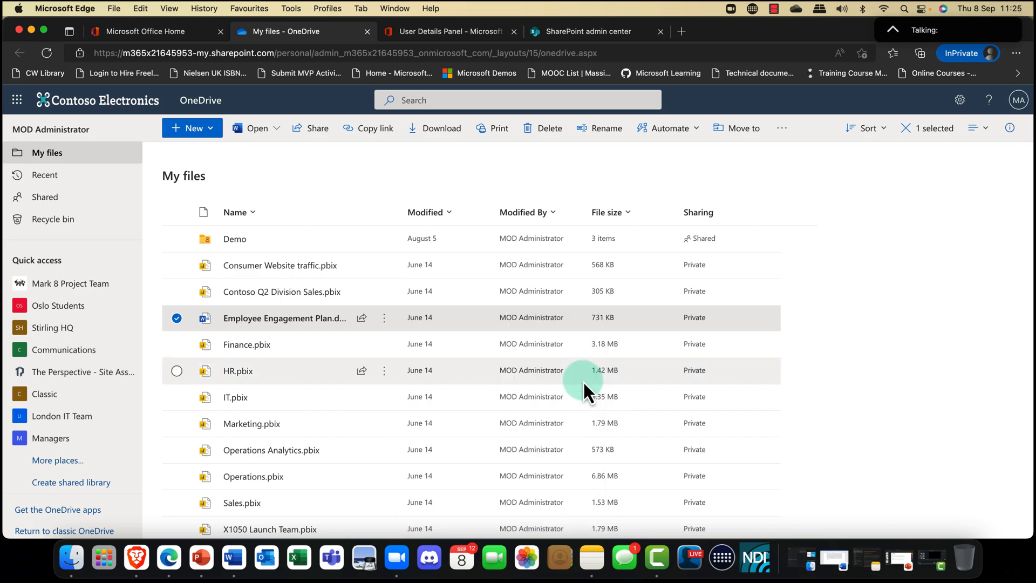
{"action": "left_click", "coordinate": [1009, 127]}
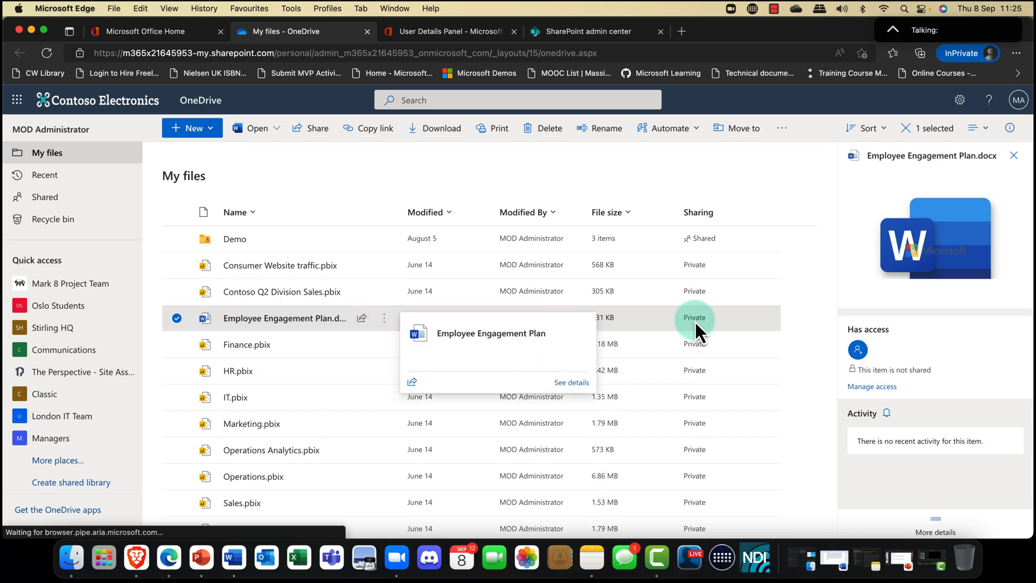
{"action": "scroll", "coordinate": [891, 391], "scroll_direction": "down", "scroll_amount": 2}
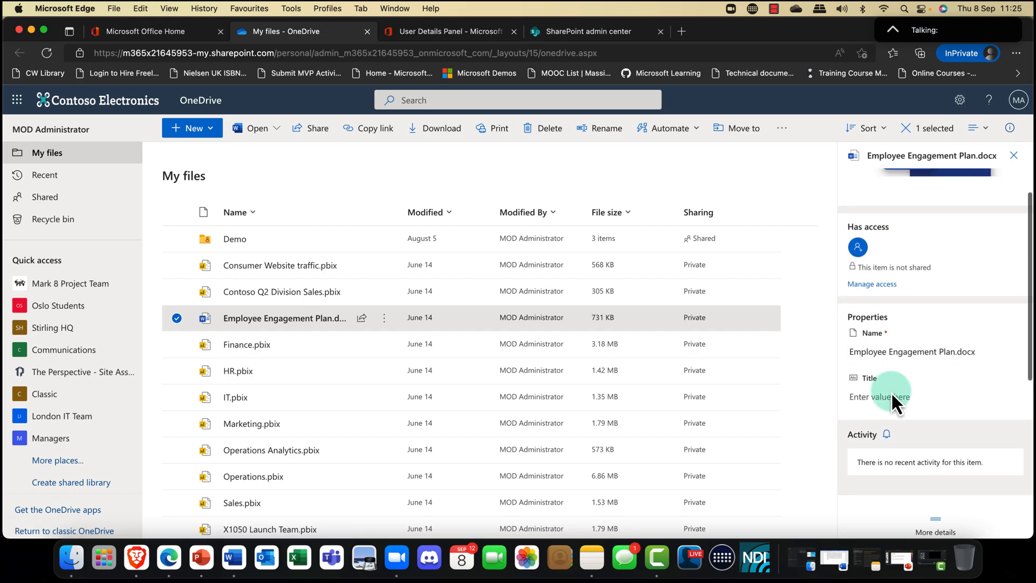
{"action": "scroll", "coordinate": [891, 391], "scroll_direction": "down", "scroll_amount": 2}
{"action": "scroll", "coordinate": [891, 391], "scroll_direction": "down", "scroll_amount": 3}
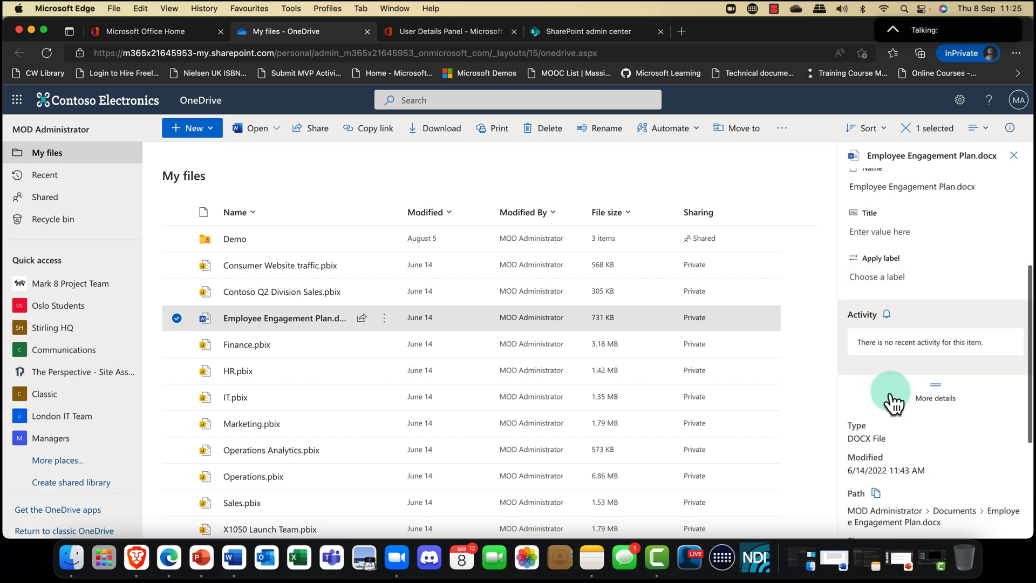
{"action": "scroll", "coordinate": [893, 401], "scroll_direction": "down", "scroll_amount": 3}
{"action": "scroll", "coordinate": [893, 400], "scroll_direction": "up", "scroll_amount": 5}
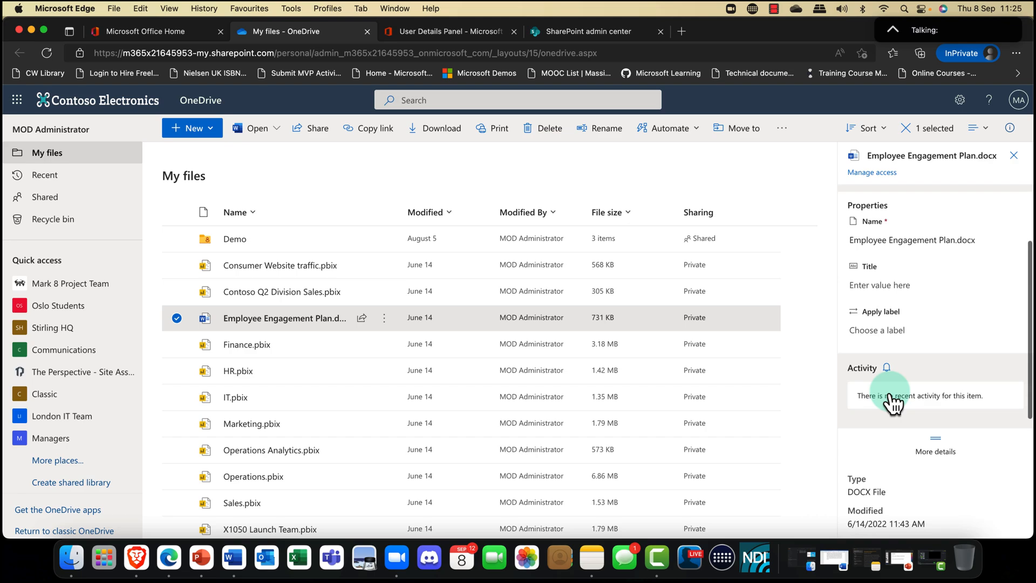
{"action": "scroll", "coordinate": [894, 400], "scroll_direction": "up", "scroll_amount": 5}
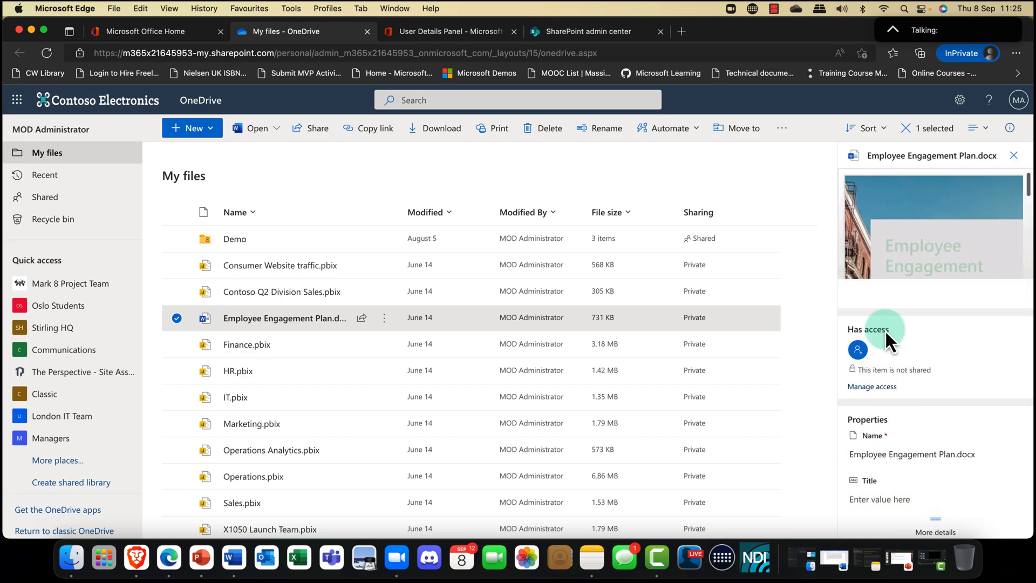
{"action": "left_click", "coordinate": [1013, 155]}
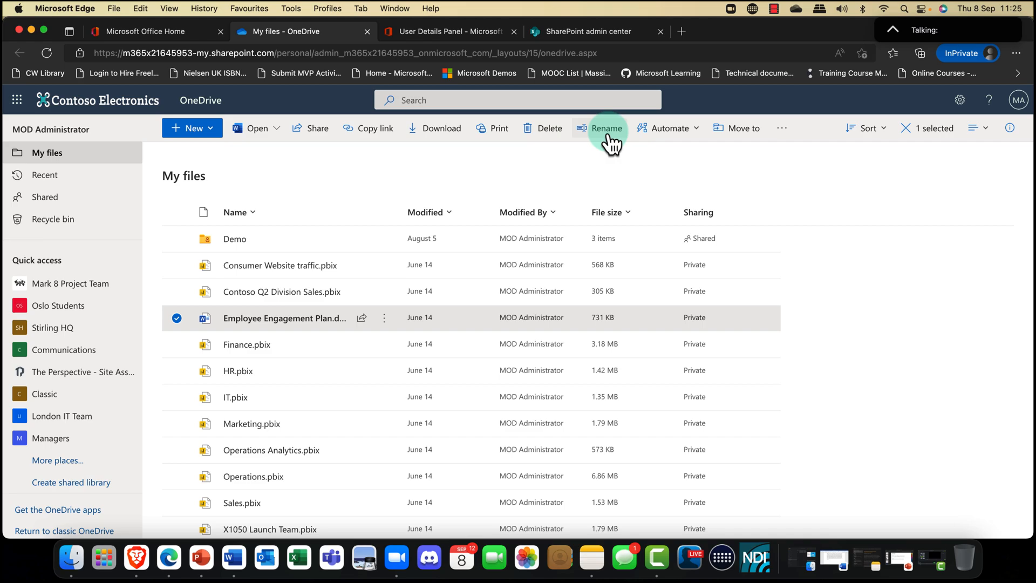
{"action": "left_click", "coordinate": [695, 130]}
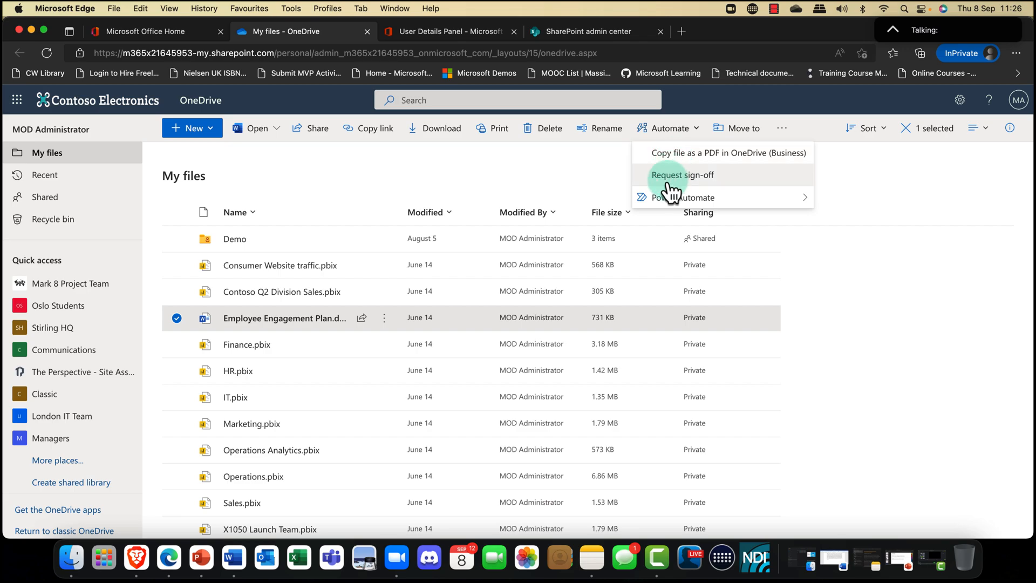
{"action": "mouse_move", "coordinate": [683, 197]}
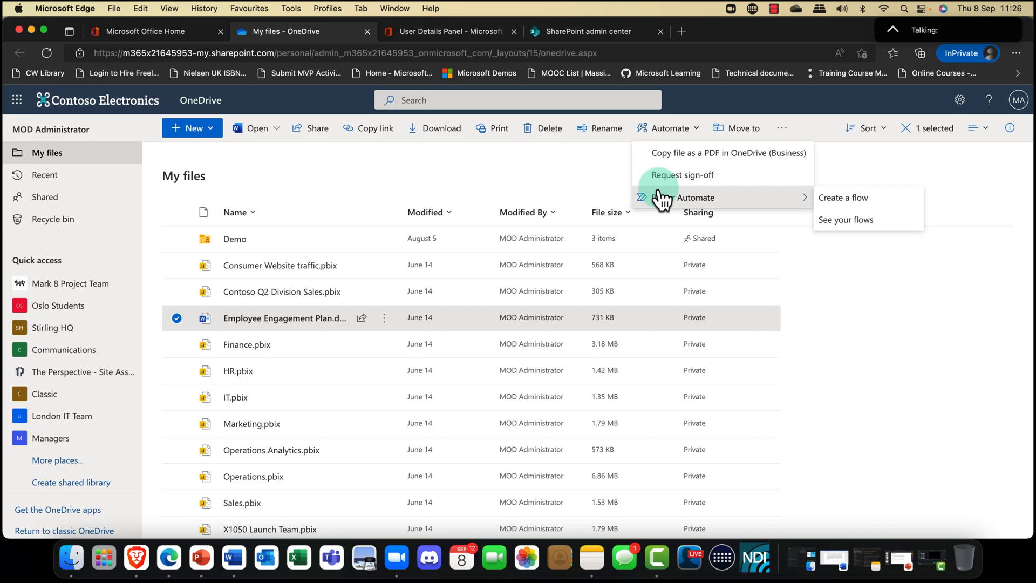
{"action": "left_click", "coordinate": [783, 129]}
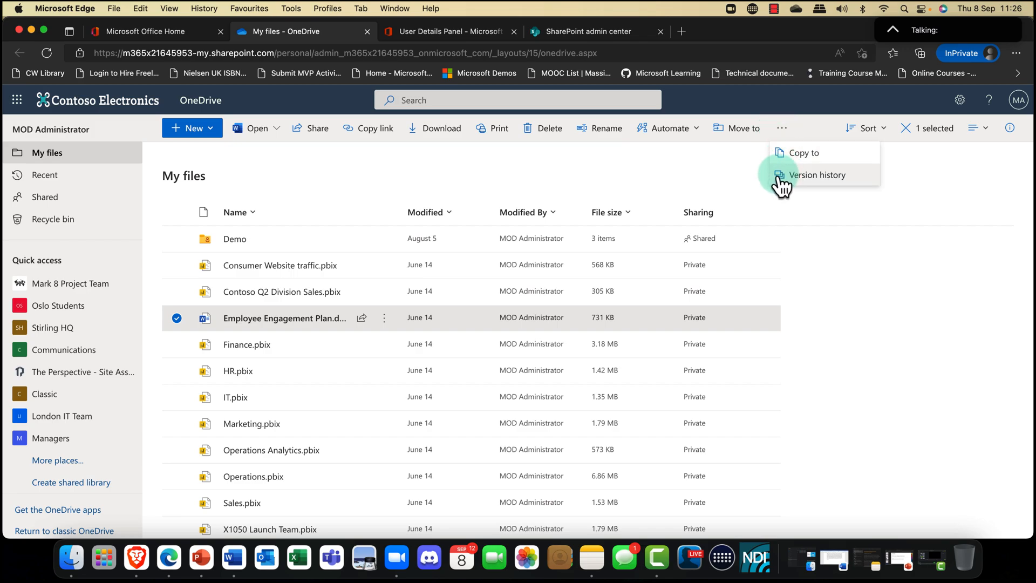
{"action": "left_click", "coordinate": [685, 167]}
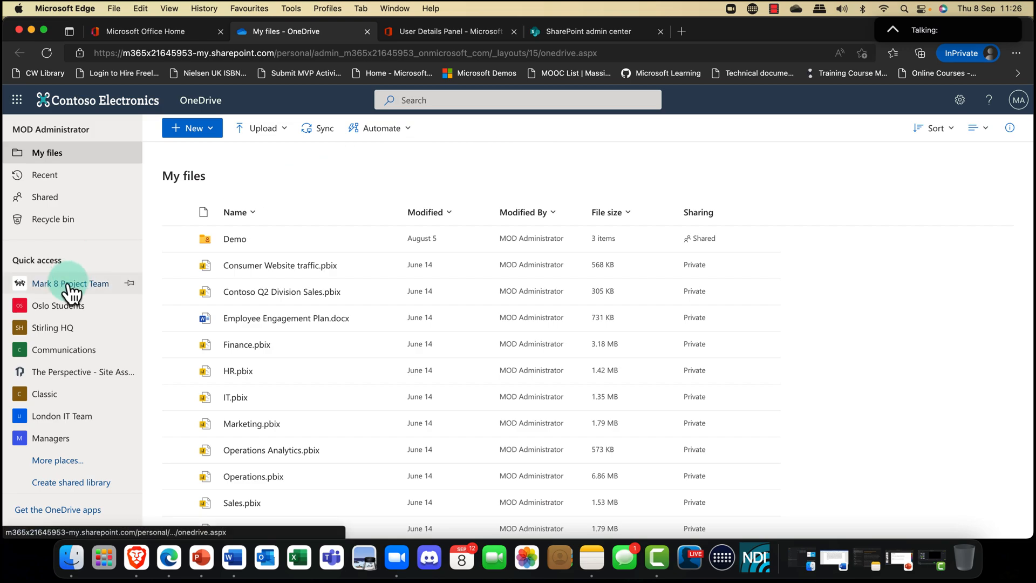
Share Employee Engagement Plan.docx and view the link's audience and Can edit permission choices
{"action": "left_click", "coordinate": [176, 318]}
{"action": "mouse_move", "coordinate": [285, 319]}
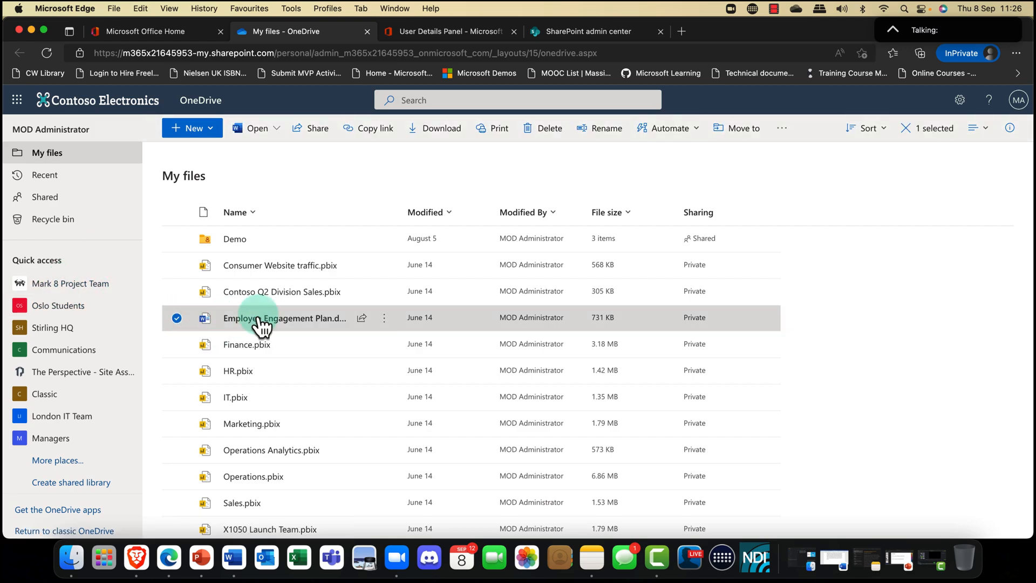
{"action": "left_click", "coordinate": [363, 317]}
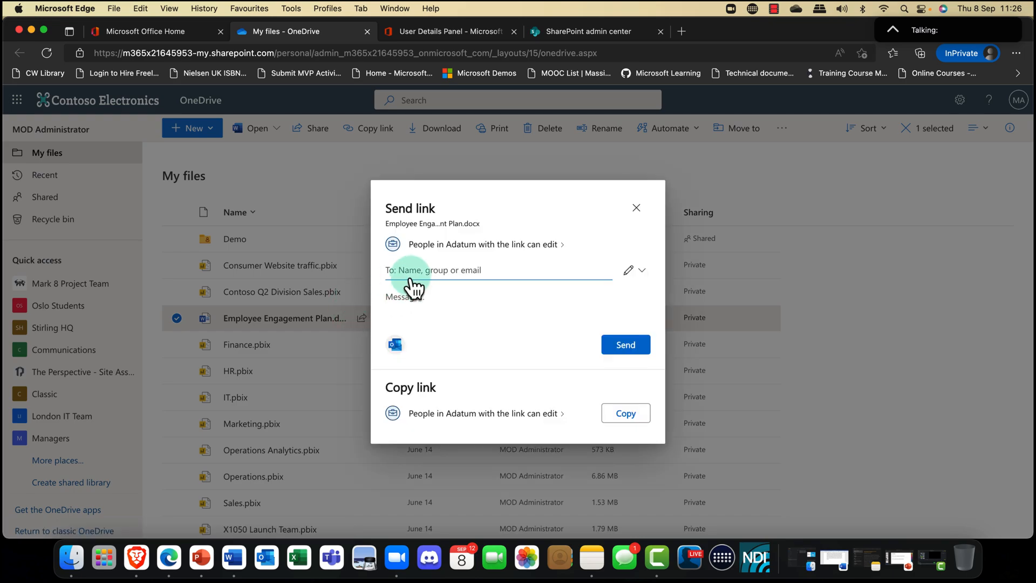
{"action": "left_click", "coordinate": [559, 245]}
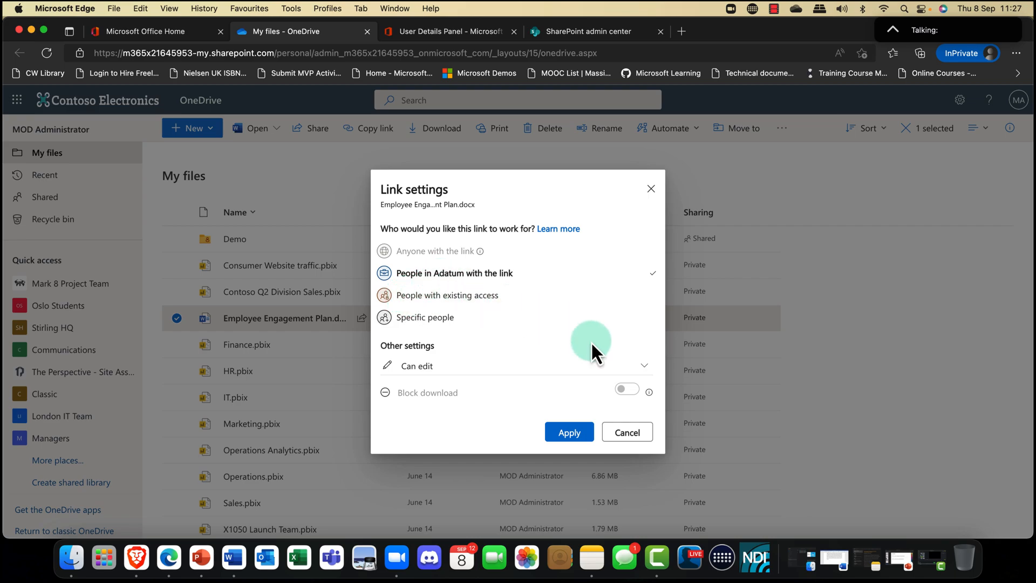
{"action": "left_click", "coordinate": [644, 367]}
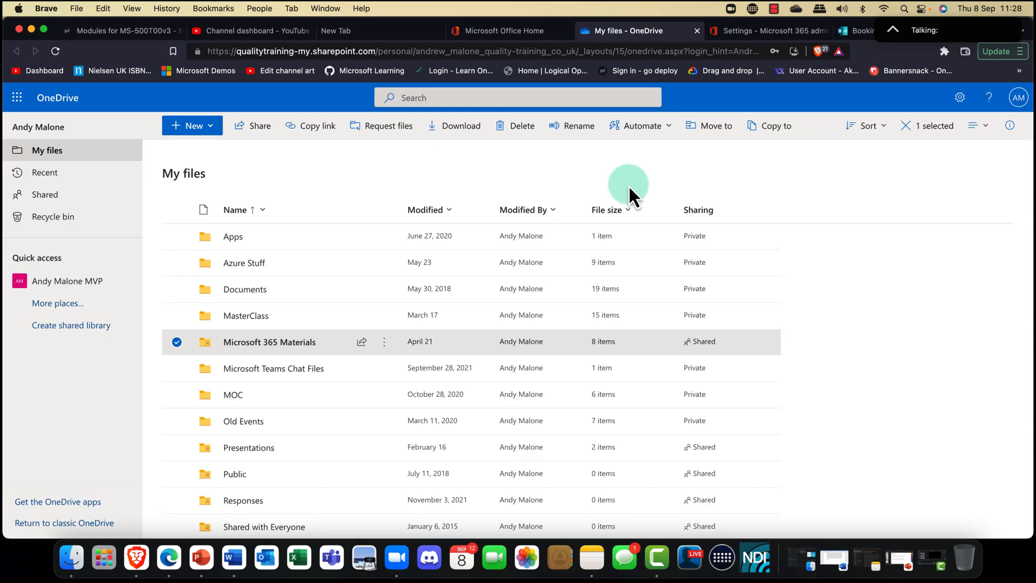
Make the Microsoft 365 Materials sharing link work for anyone with Can view permission
{"action": "left_click", "coordinate": [361, 341]}
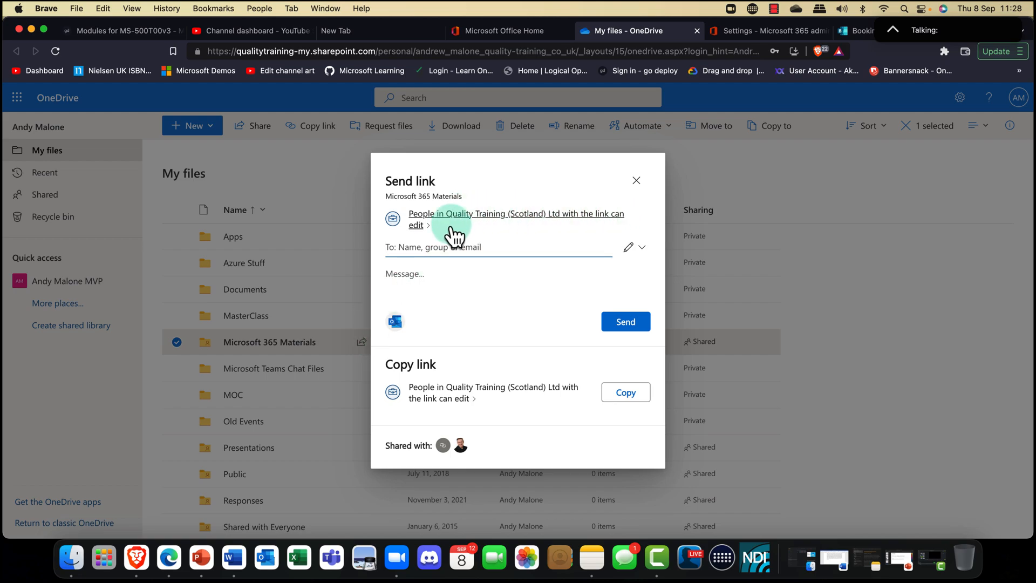
{"action": "left_click", "coordinate": [417, 225]}
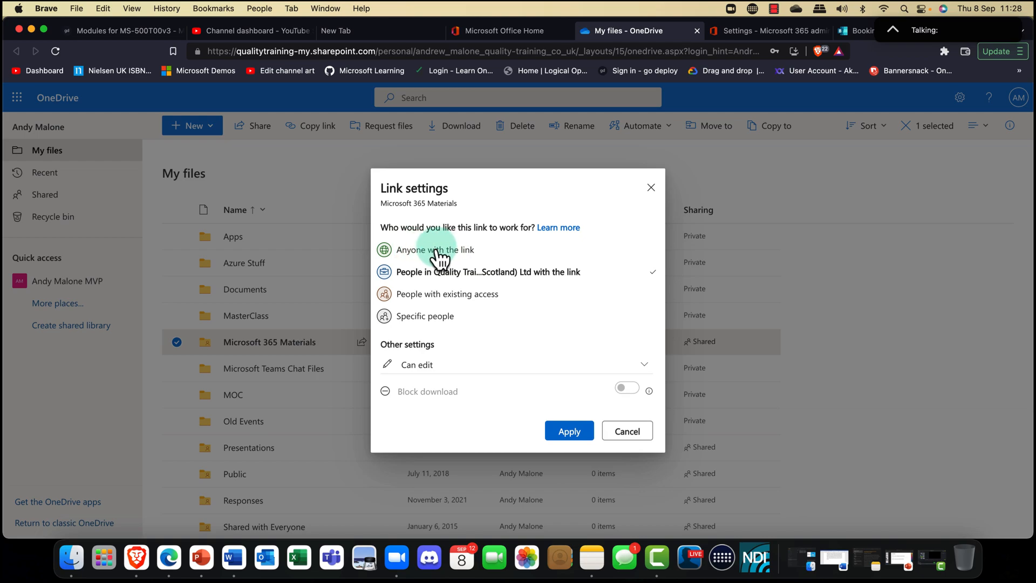
{"action": "left_click", "coordinate": [437, 250]}
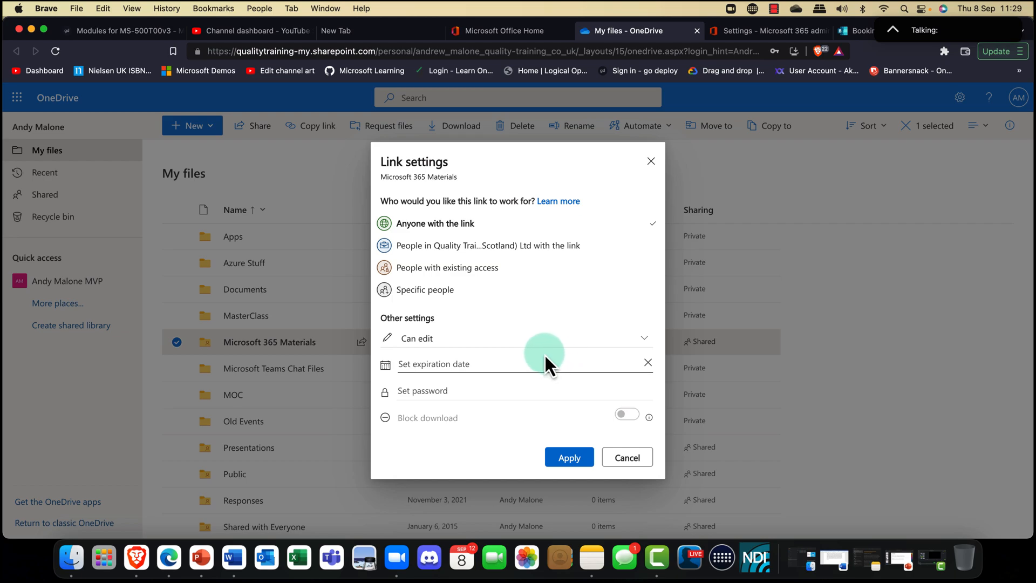
{"action": "left_click", "coordinate": [640, 337]}
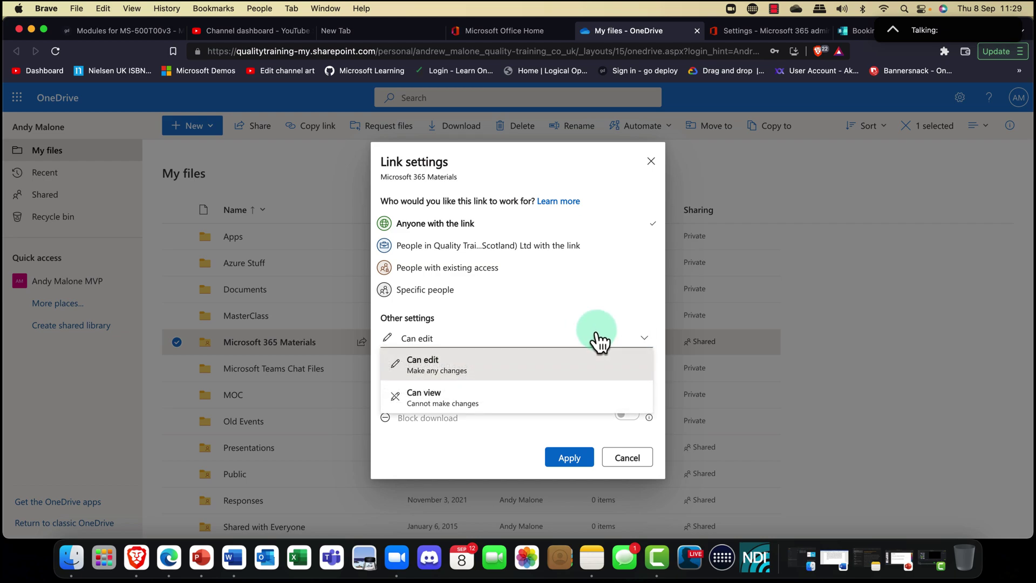
{"action": "left_click", "coordinate": [423, 399]}
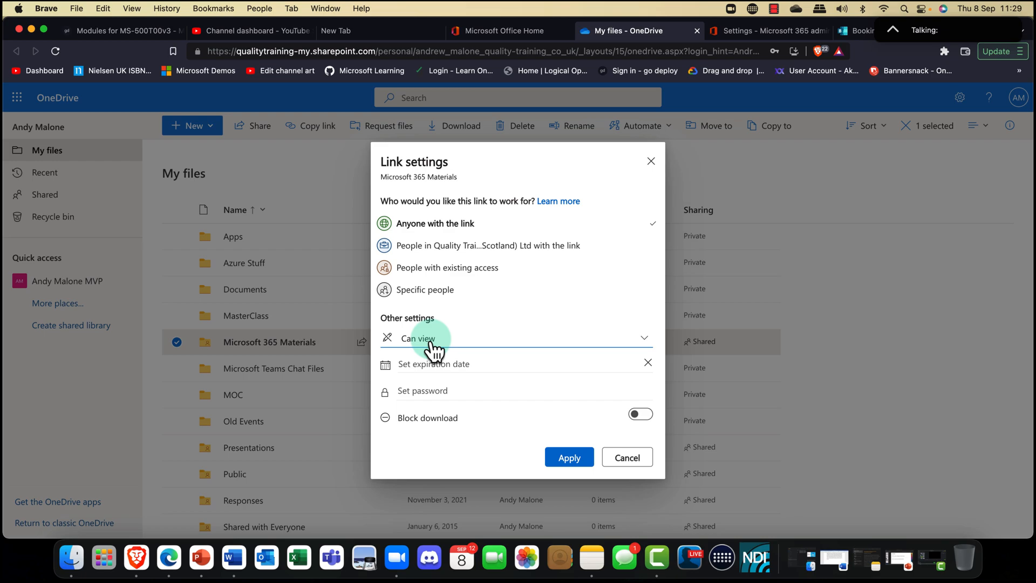
Set the link to expire Sep 15, 2022, skip a password, and block downloads
{"action": "left_click", "coordinate": [476, 366]}
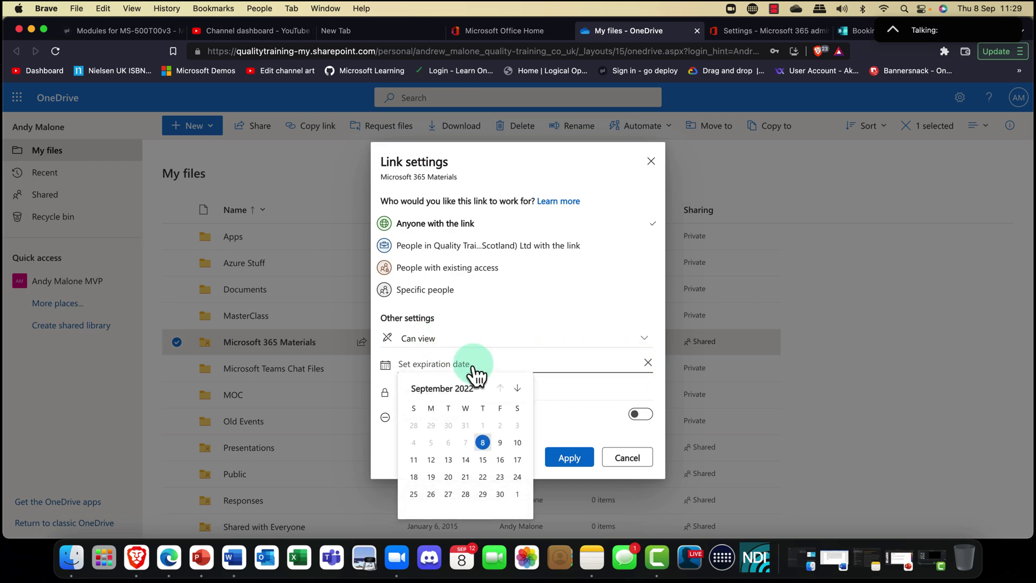
{"action": "left_click", "coordinate": [485, 462]}
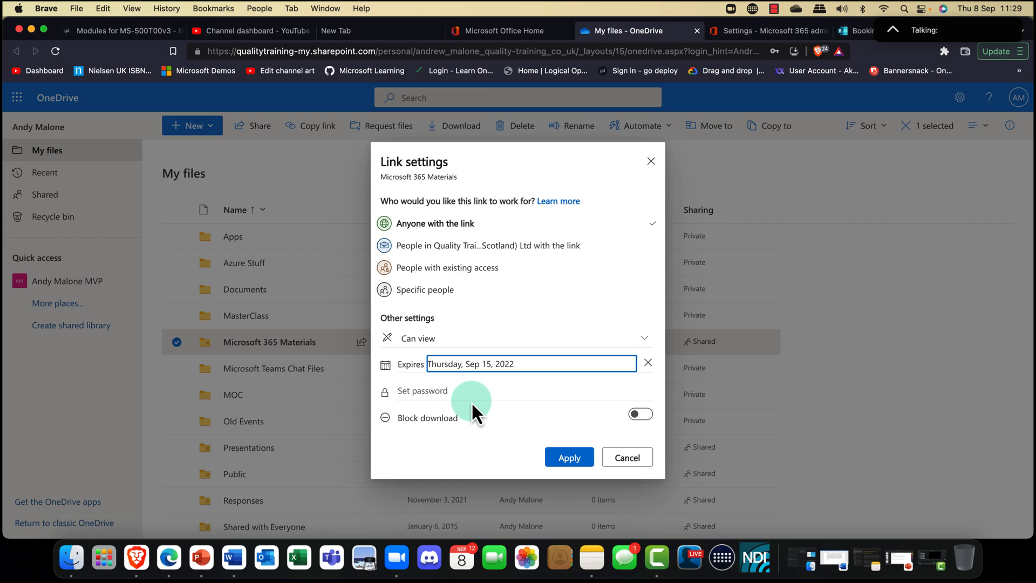
{"action": "left_click", "coordinate": [437, 390]}
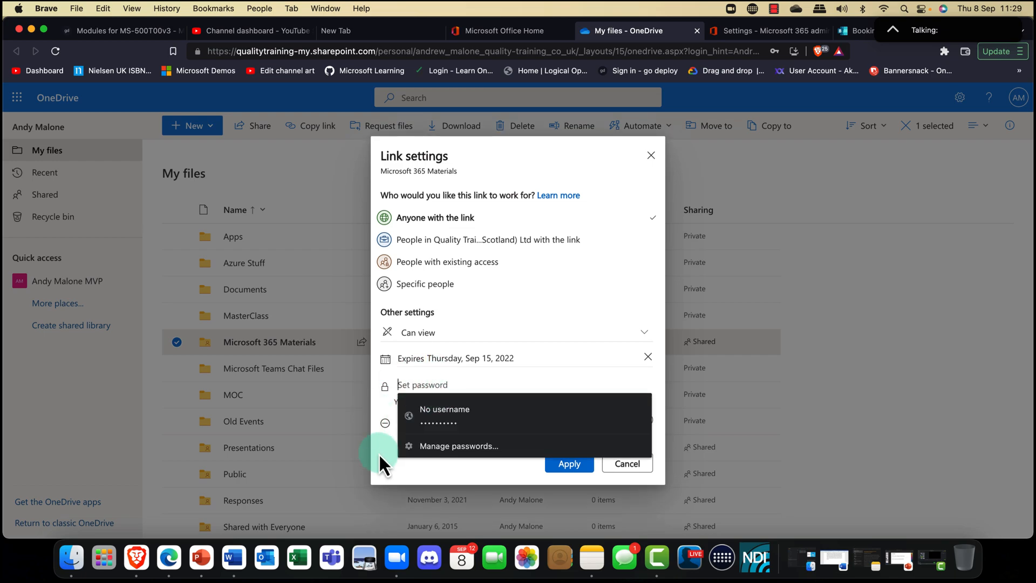
{"action": "left_click", "coordinate": [416, 478]}
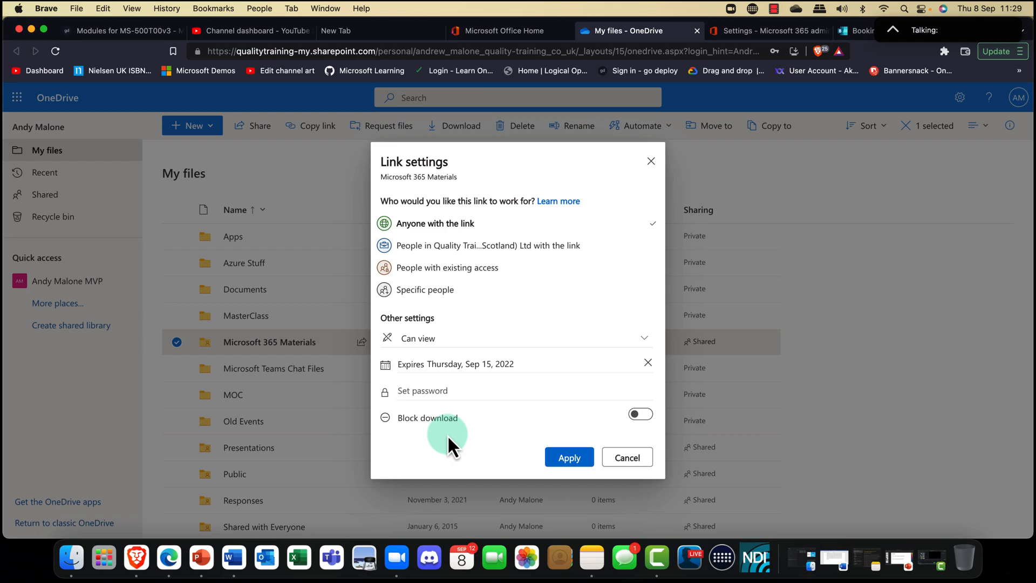
{"action": "left_click", "coordinate": [644, 416]}
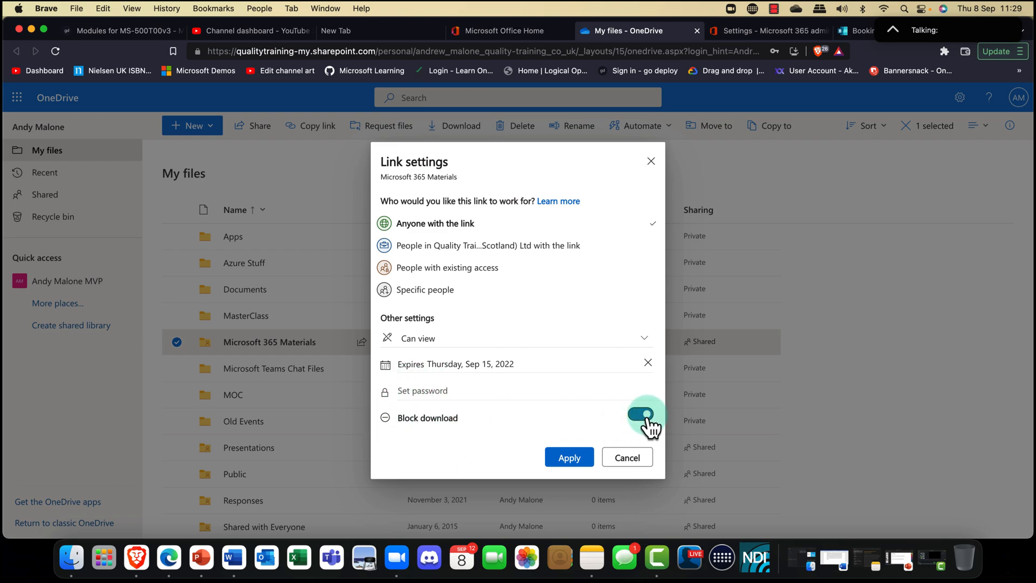
{"action": "left_click", "coordinate": [644, 416]}
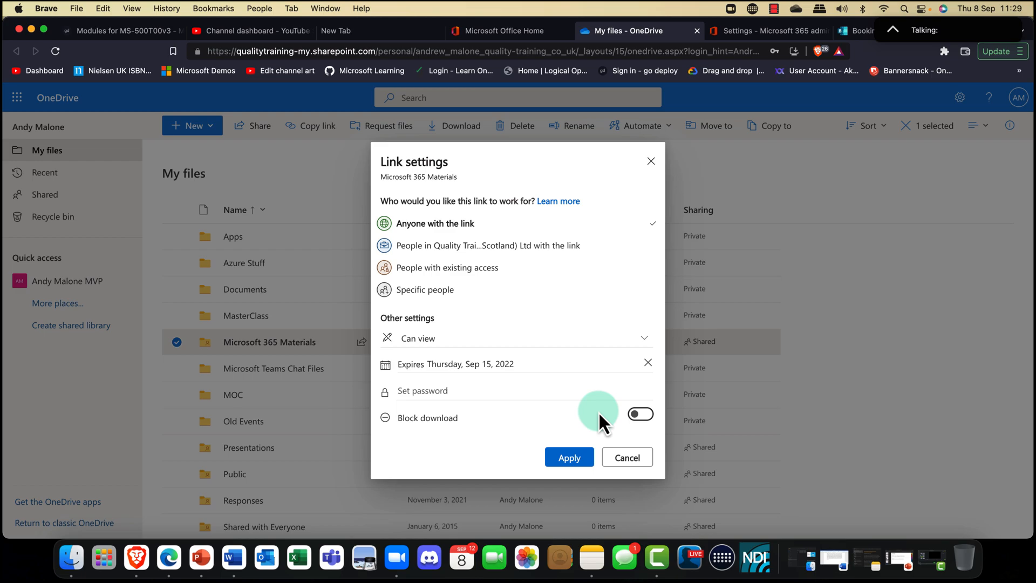
{"action": "left_click", "coordinate": [643, 416]}
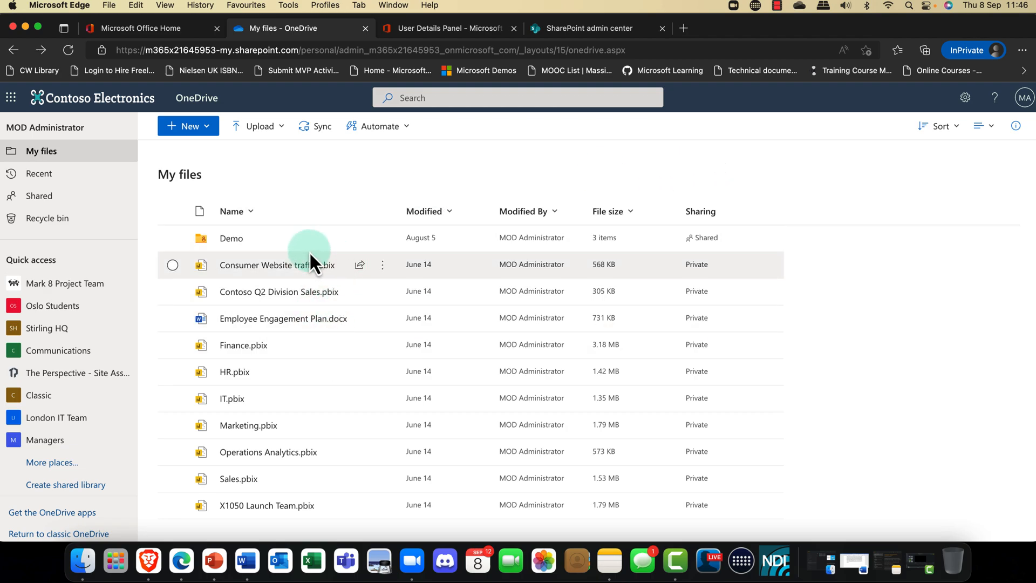
Restore Operations.pbix from the recycle bin, then view the second-stage recycle bin
{"action": "left_click", "coordinate": [55, 222]}
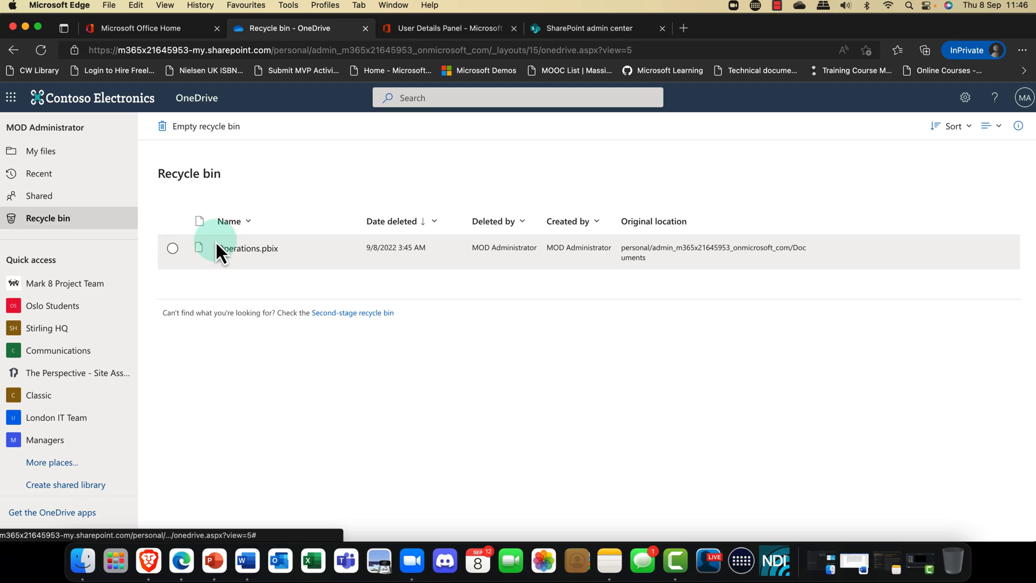
{"action": "left_click", "coordinate": [173, 249]}
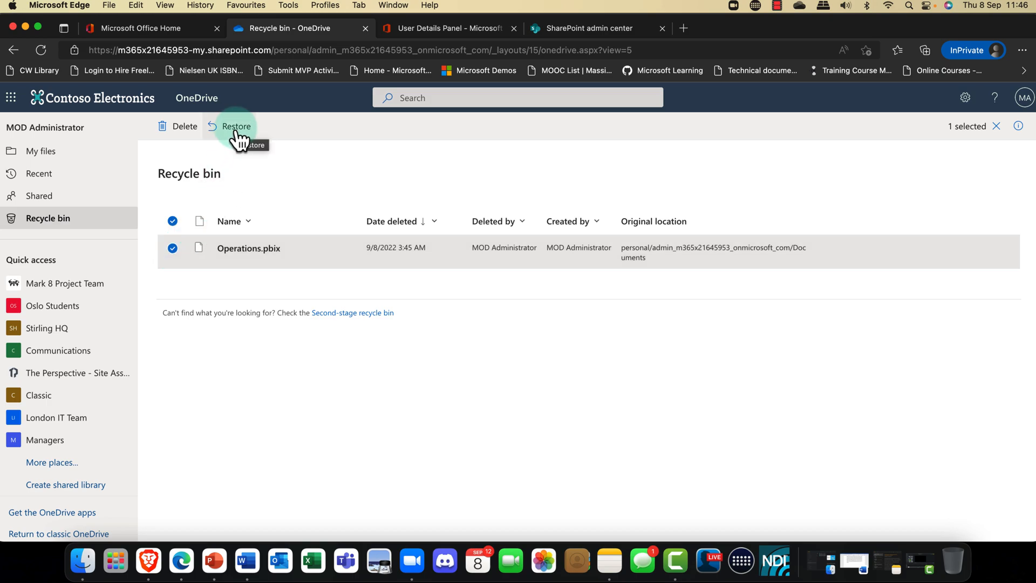
{"action": "left_click", "coordinate": [173, 250]}
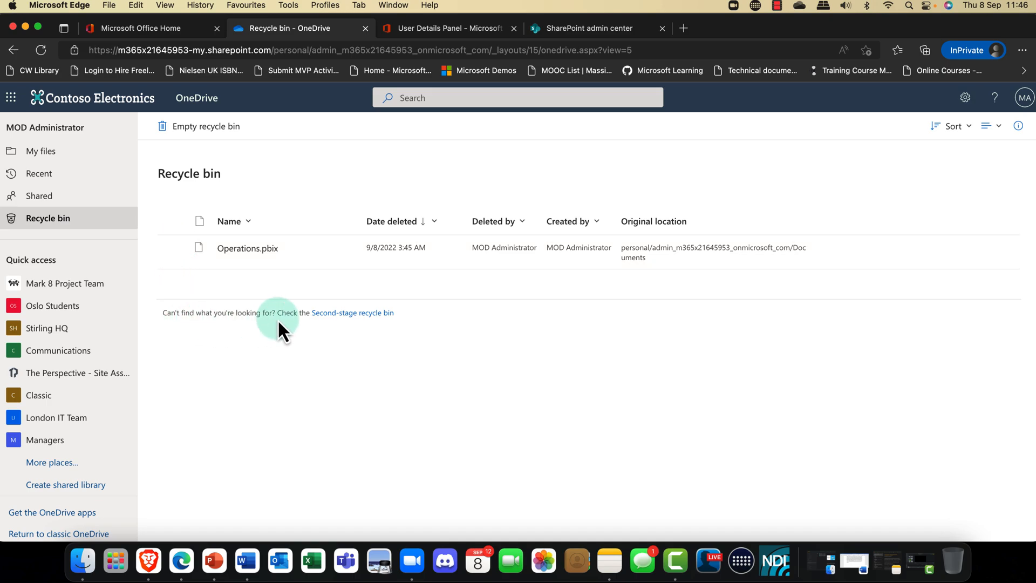
{"action": "left_click", "coordinate": [349, 315]}
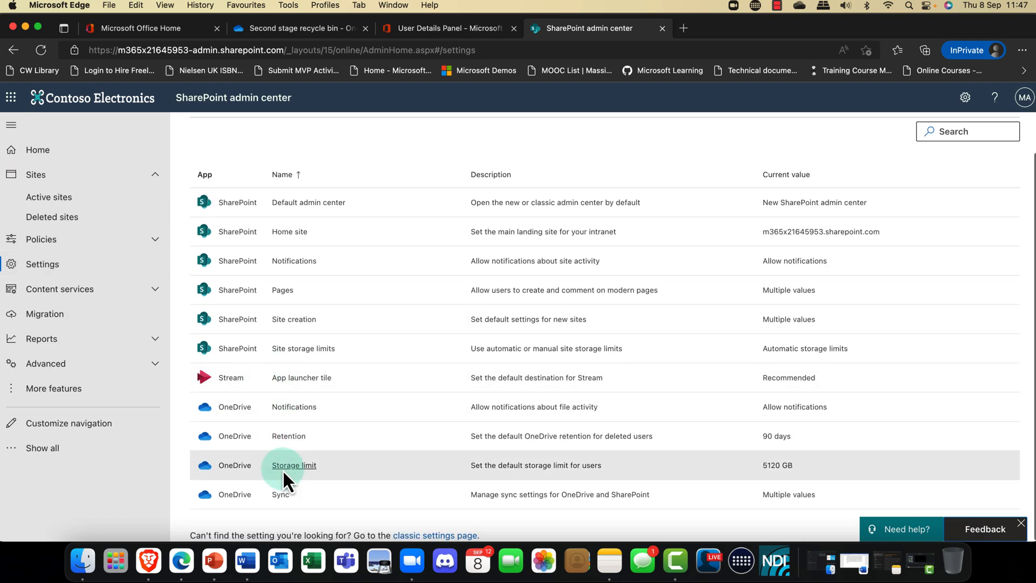
{"action": "scroll", "coordinate": [275, 466], "scroll_direction": "down", "scroll_amount": 1}
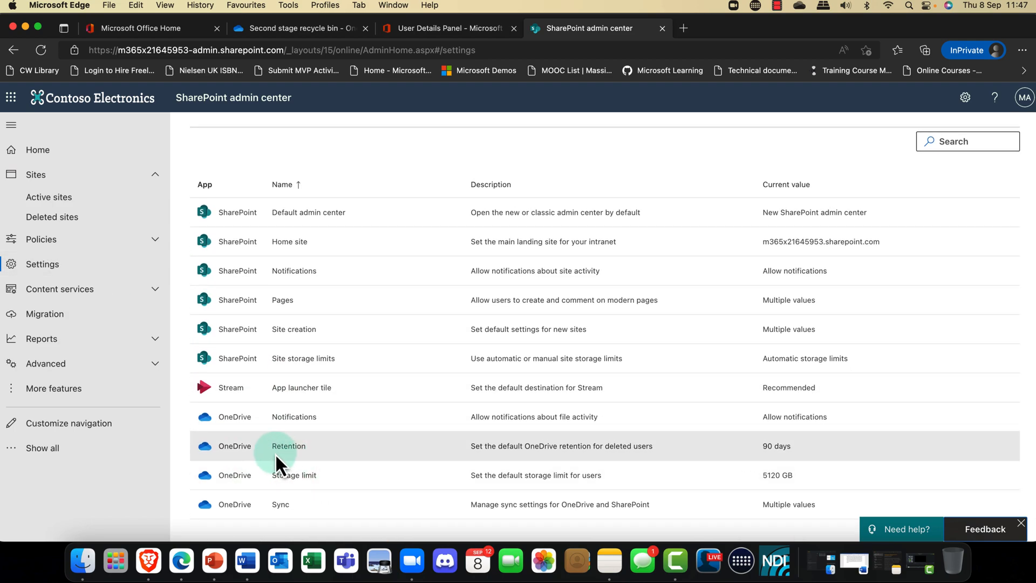